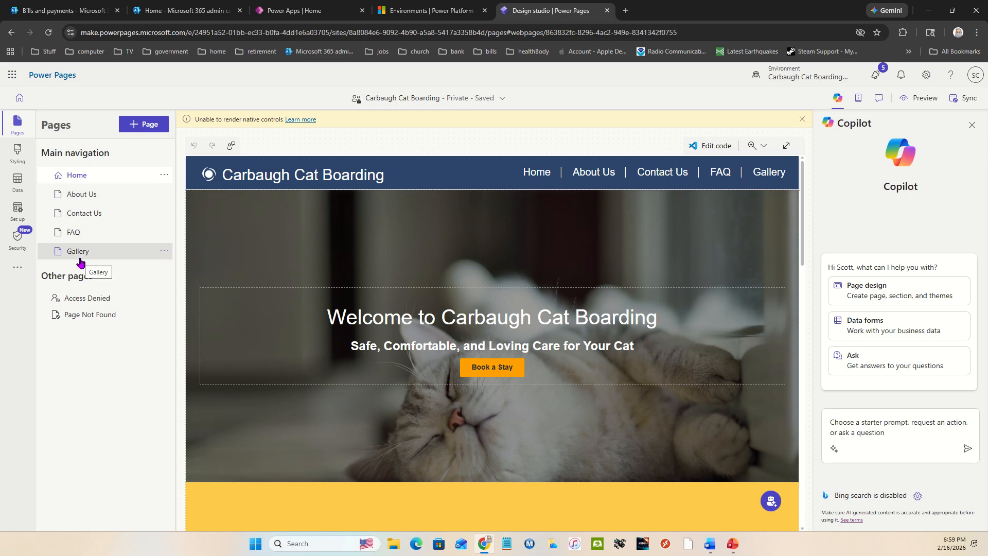
Open the site's data tables, expand the other tables, and check which solutions are available for new tables
left_click(18, 178)
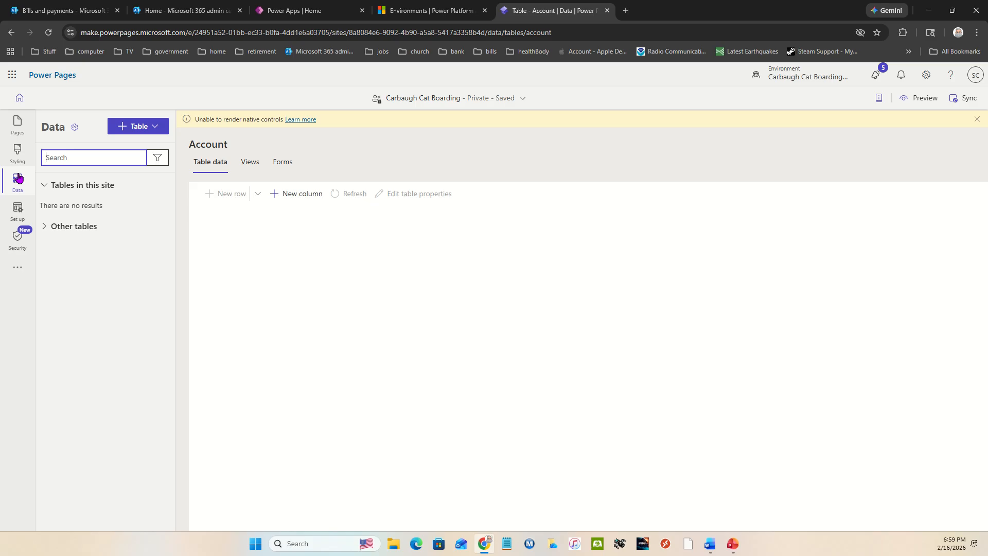
left_click(46, 227)
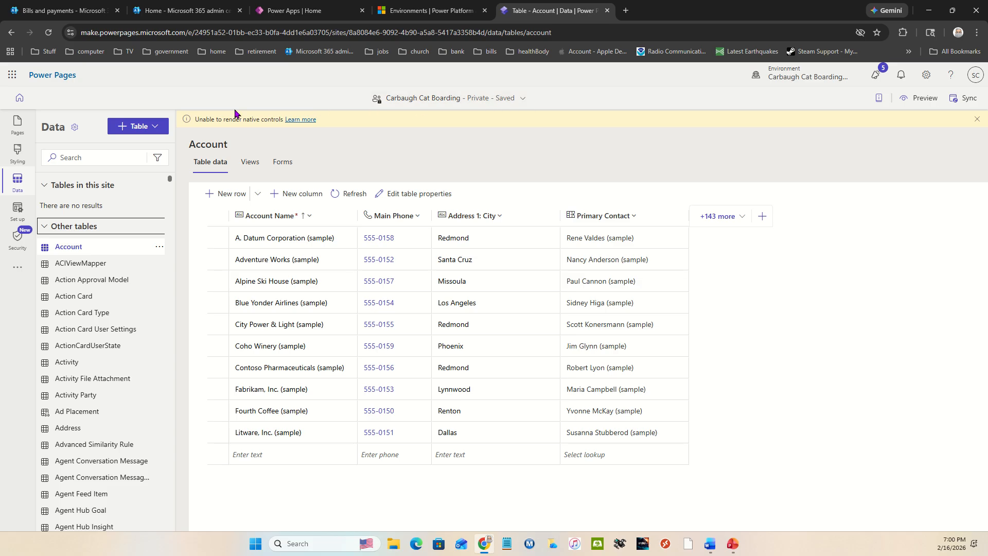
mouse_move(76, 132)
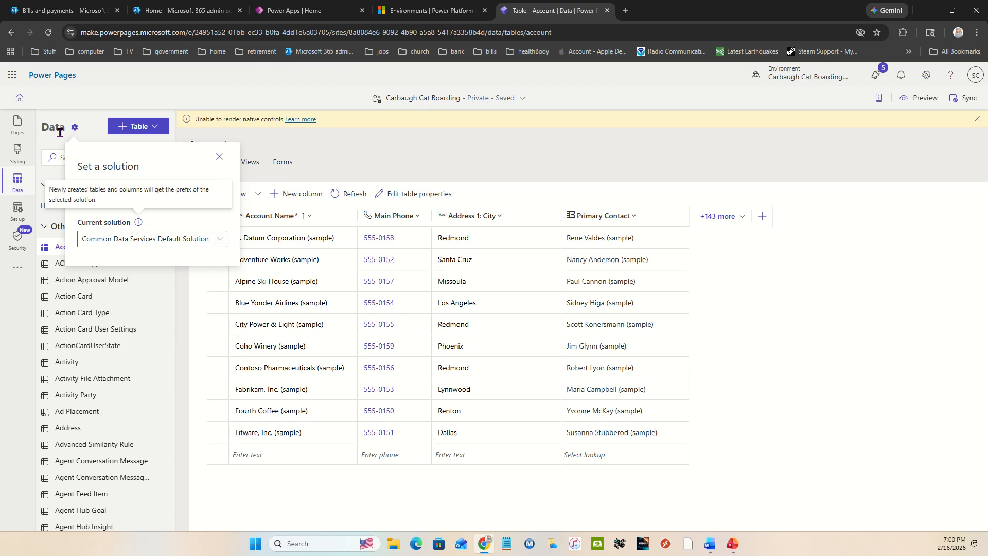
left_click(188, 240)
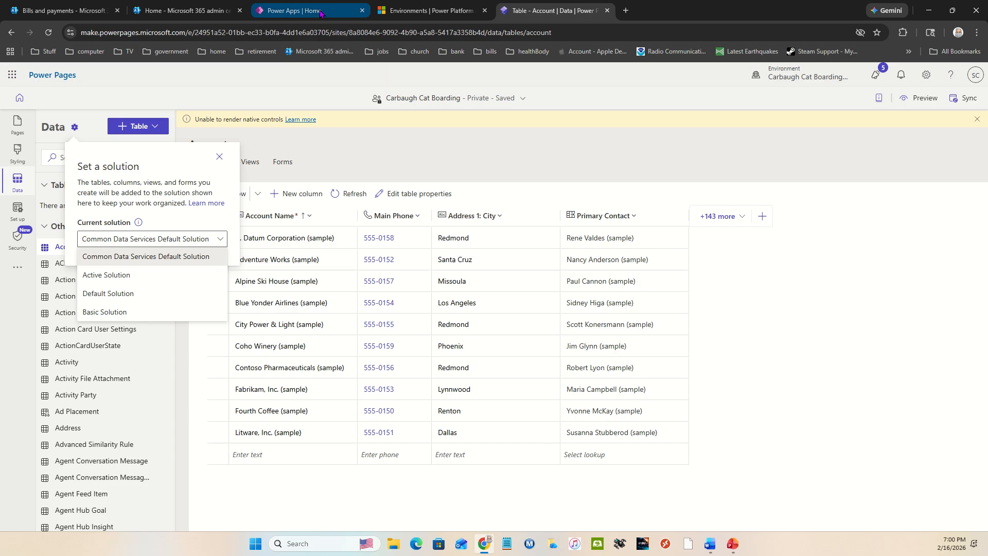
Switch to Power Apps, select the Carbaugh Cat Boarding PP Developer environment, and review its managed and unmanaged solutions
mouse_move(320, 12)
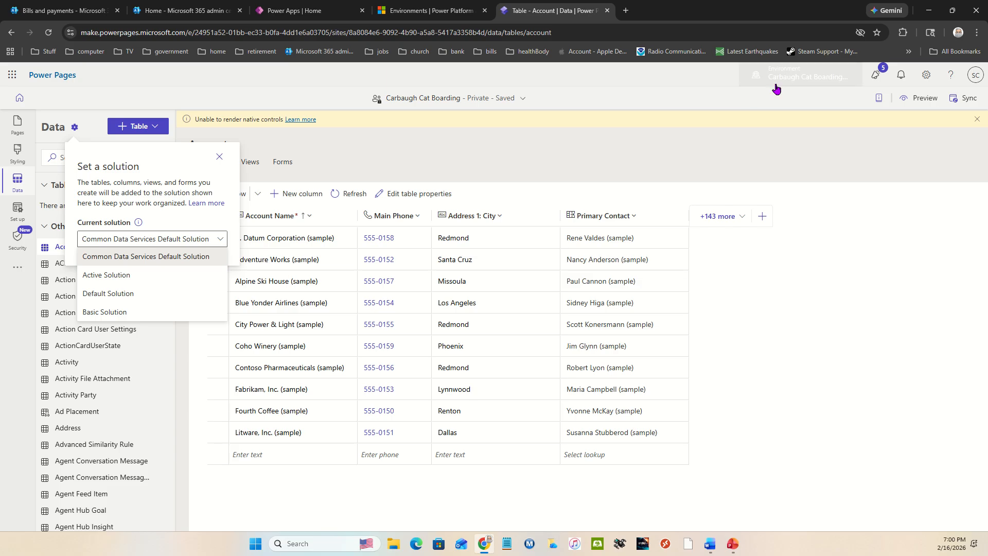
left_click(328, 10)
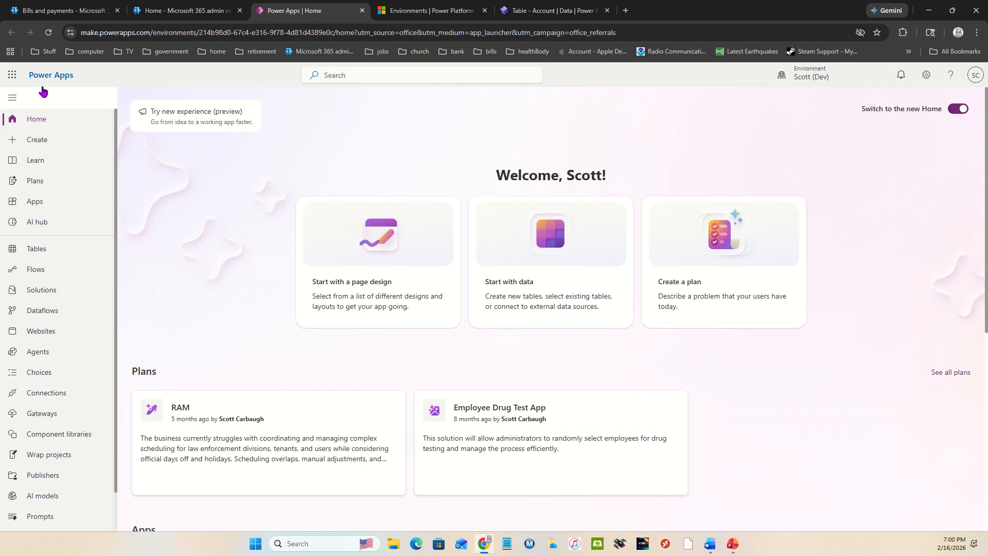
left_click(801, 78)
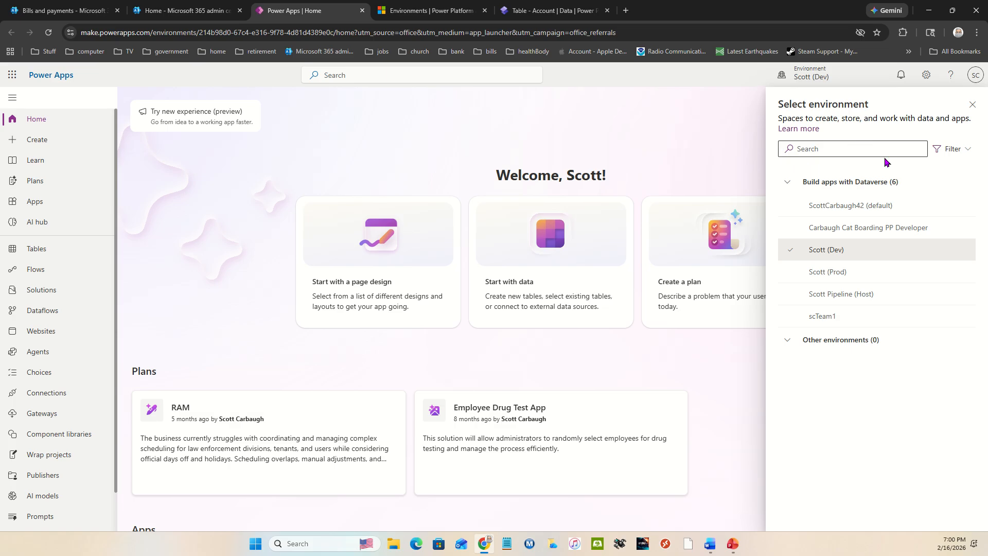
left_click(870, 229)
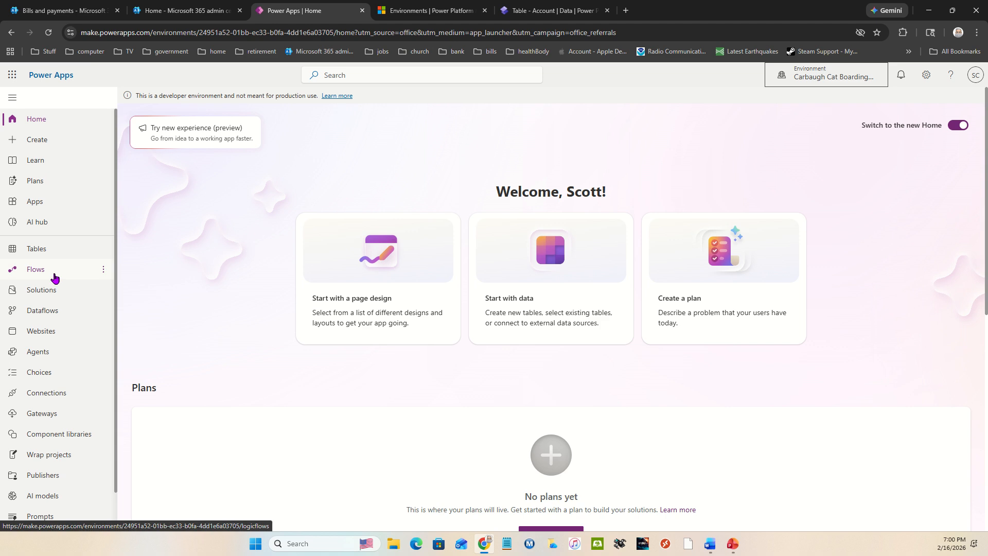
left_click(38, 290)
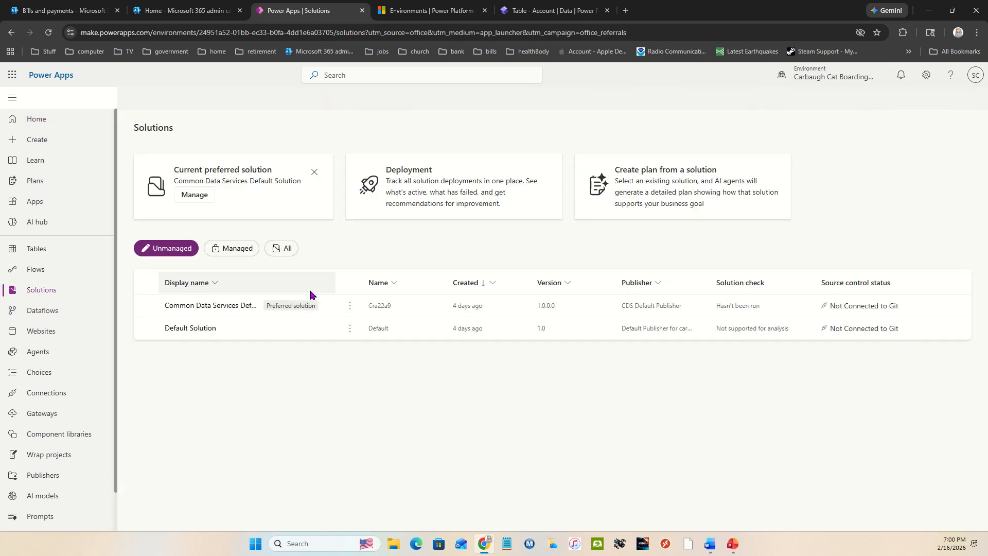
left_click(219, 250)
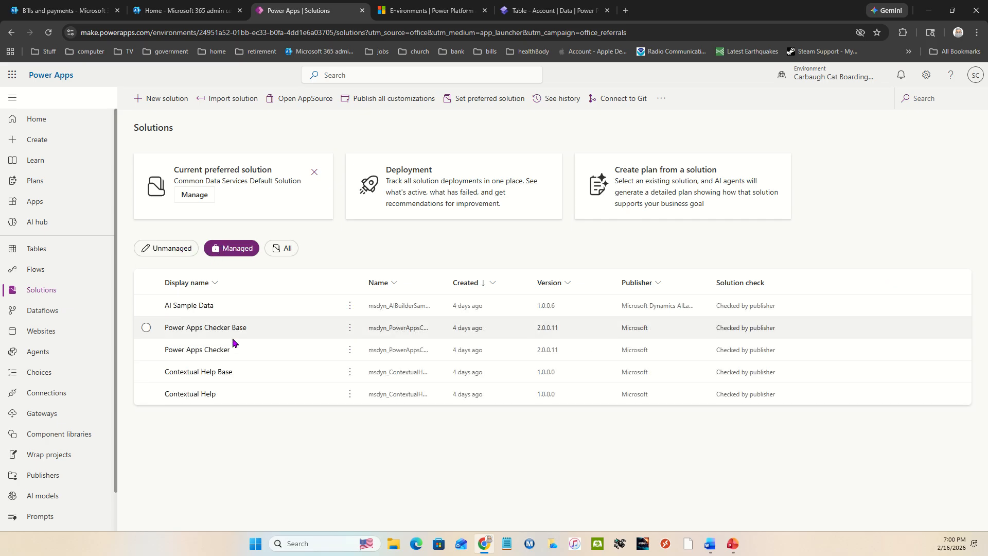
left_click(168, 249)
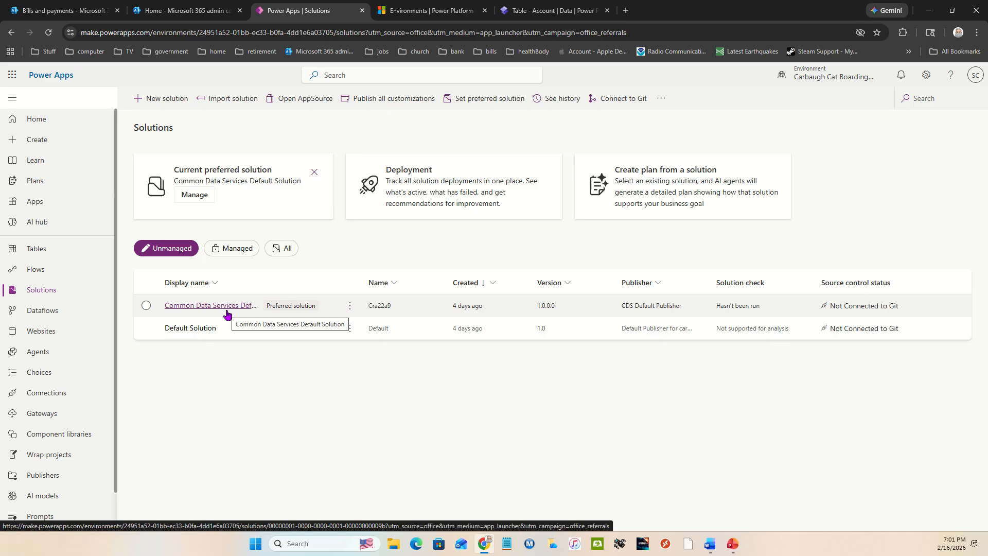
Start a new solution with the display name Cat Boarding and check the existing publishers offered for it
left_click(161, 98)
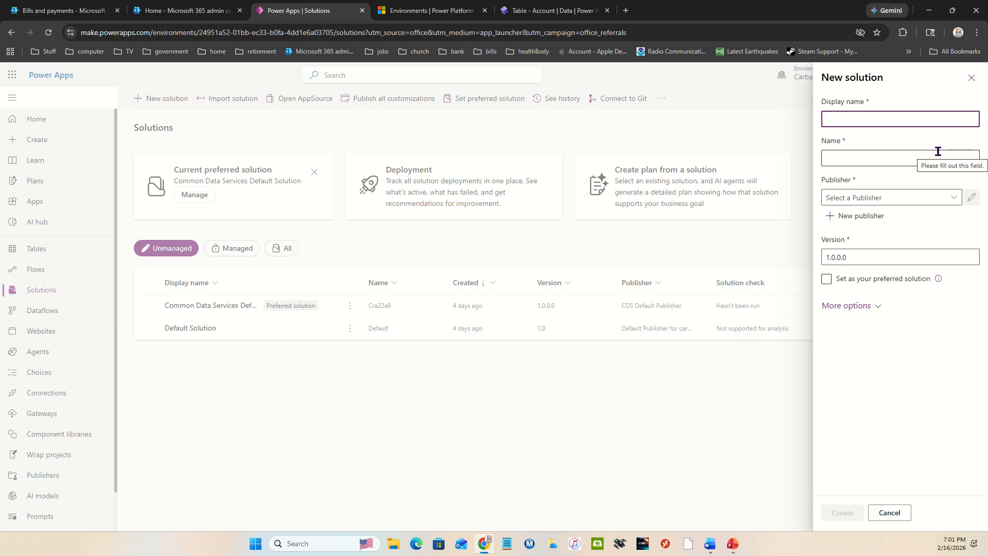
type("Cat")
type(" Baor")
type("oa")
type("rding")
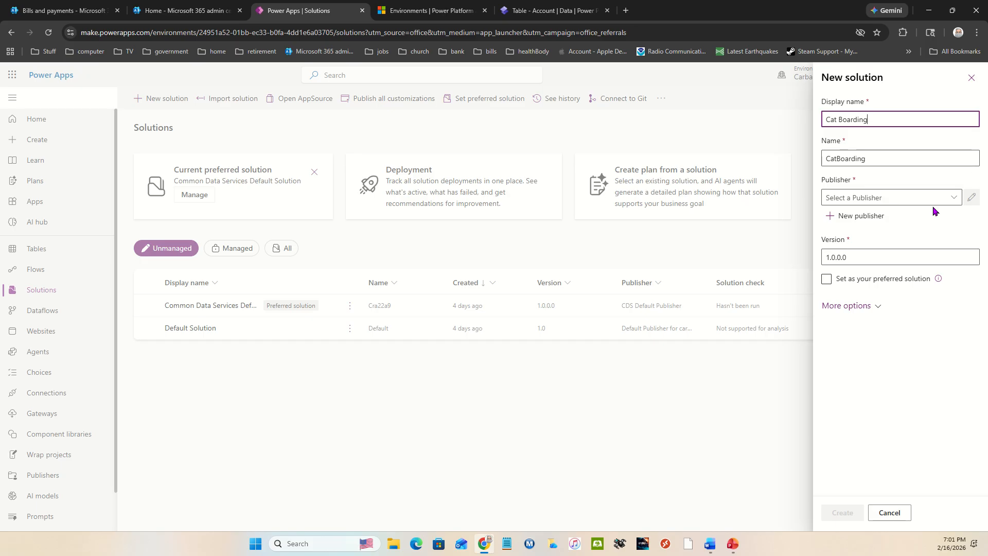
left_click(933, 195)
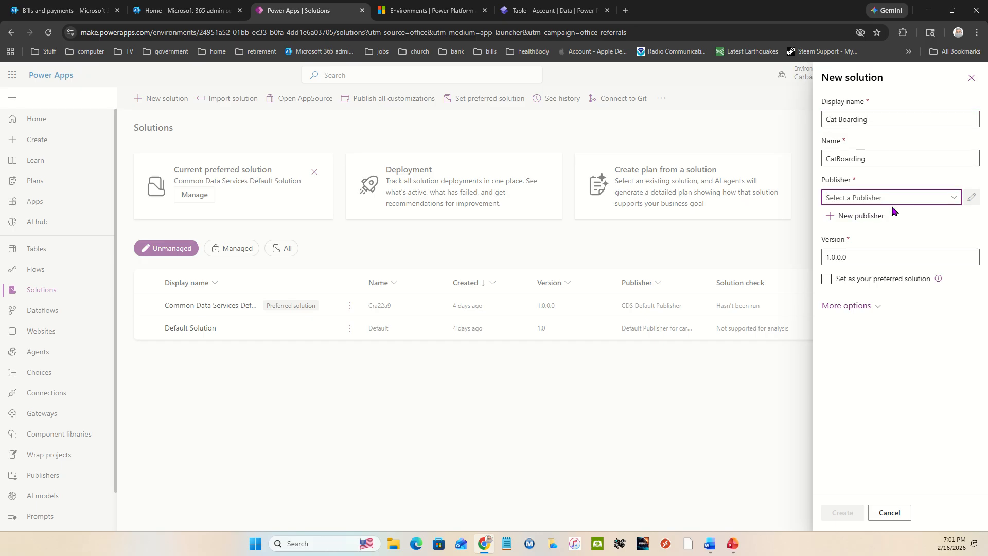
left_click(954, 197)
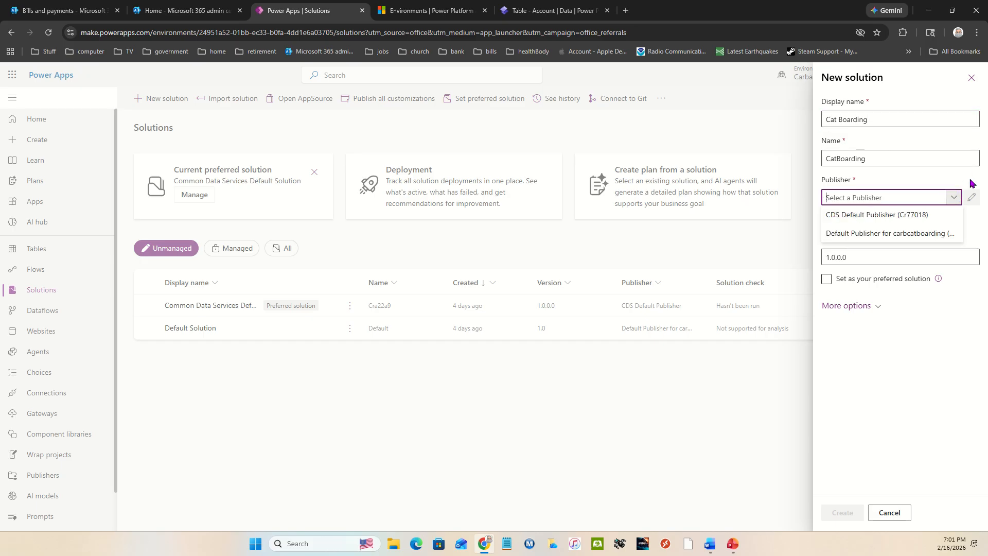
left_click(971, 183)
Add a new publisher with CatBoarding as display name and name and cb as prefix, and save it
left_click(850, 215)
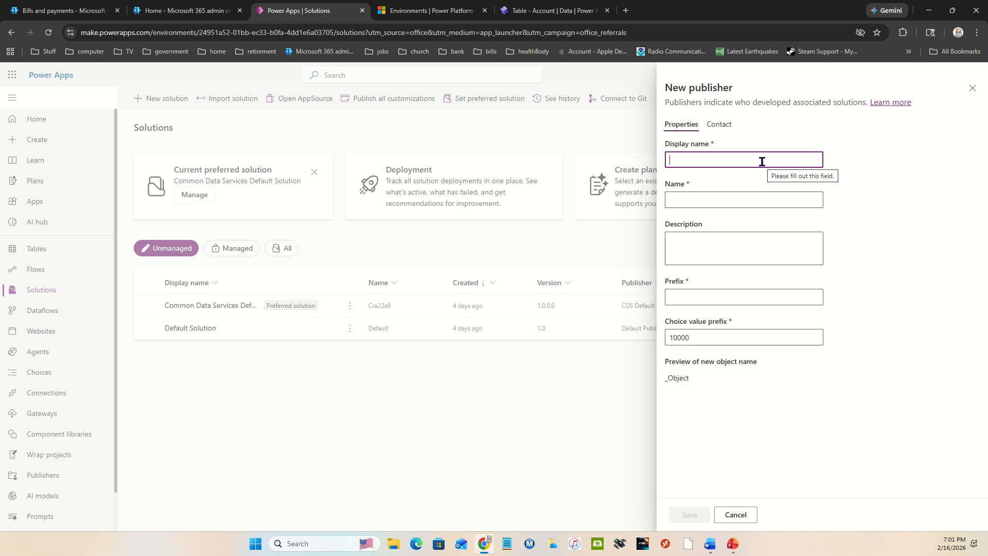
type("CatBoarding")
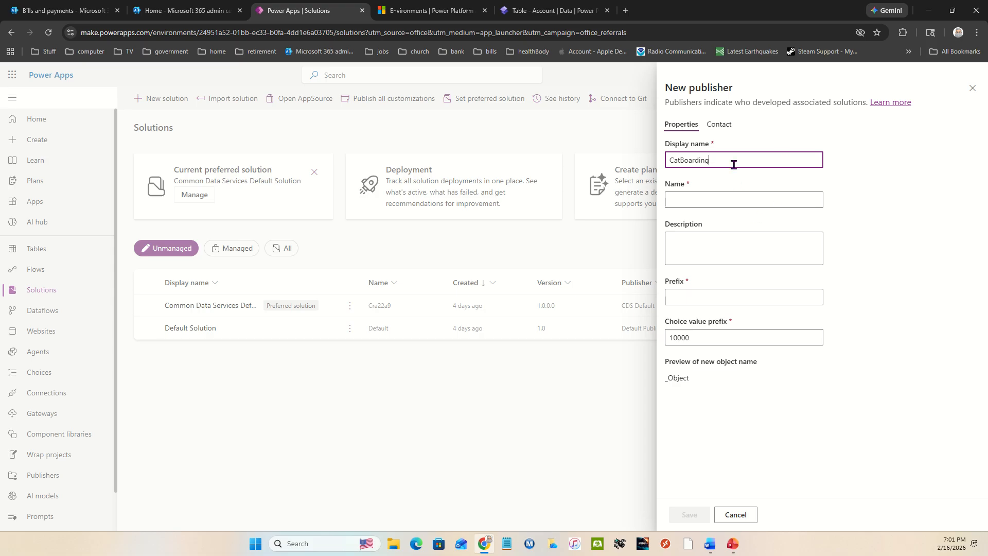
left_click_drag(732, 163, 661, 160)
key("ctrl+c")
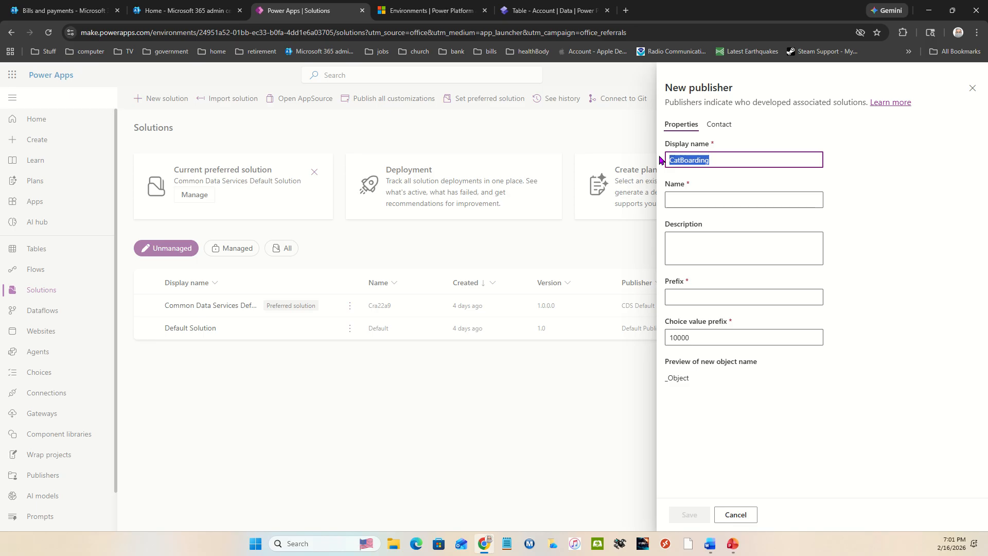
left_click(703, 200)
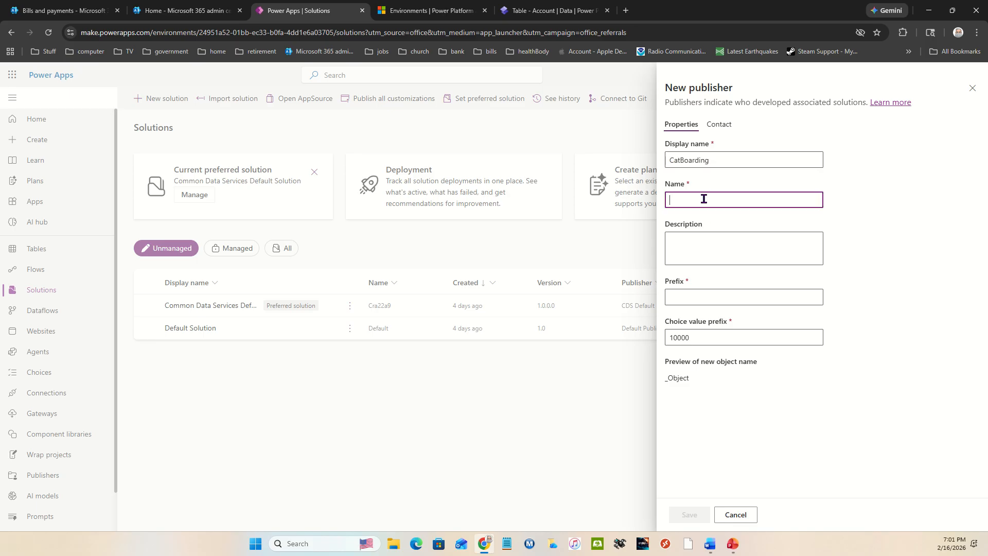
key("ctrl+v")
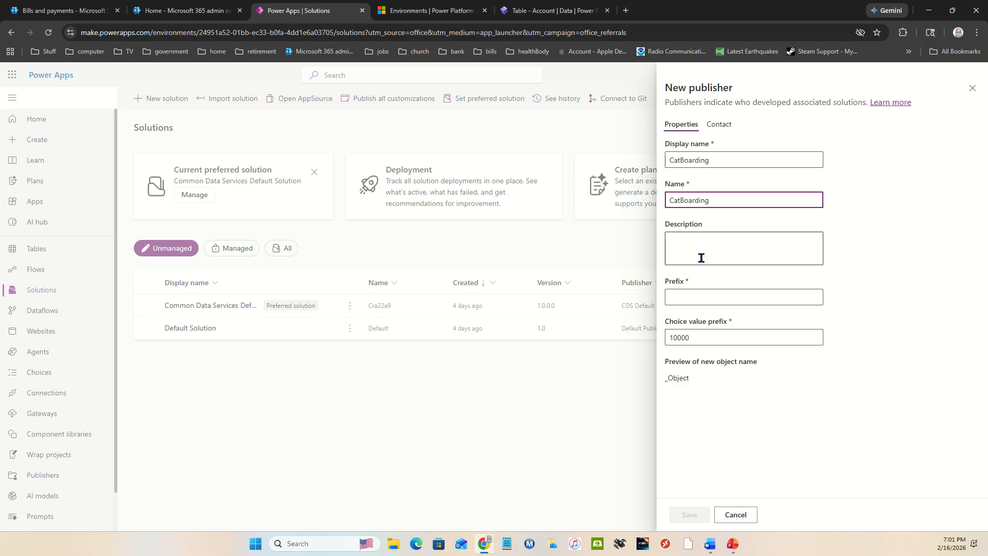
left_click(706, 300)
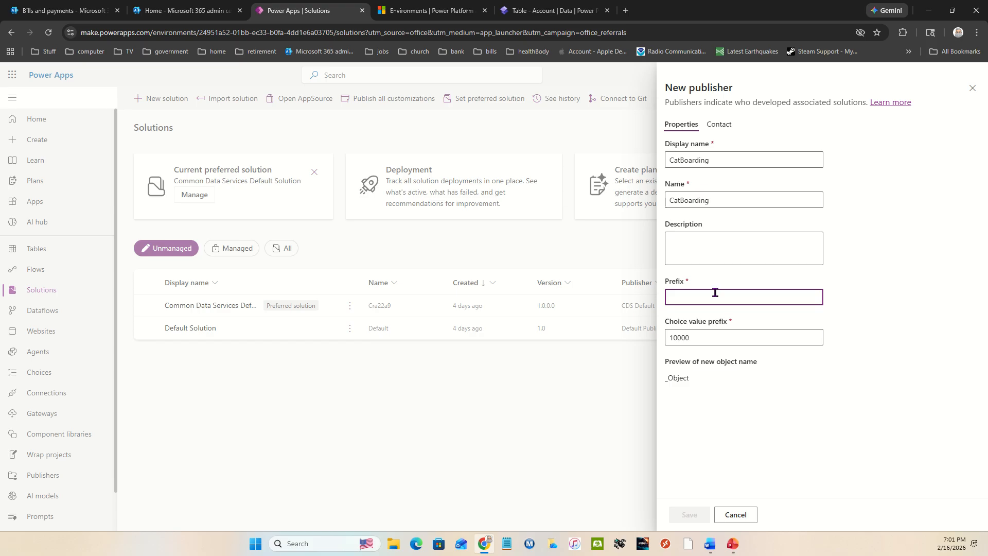
type("cb")
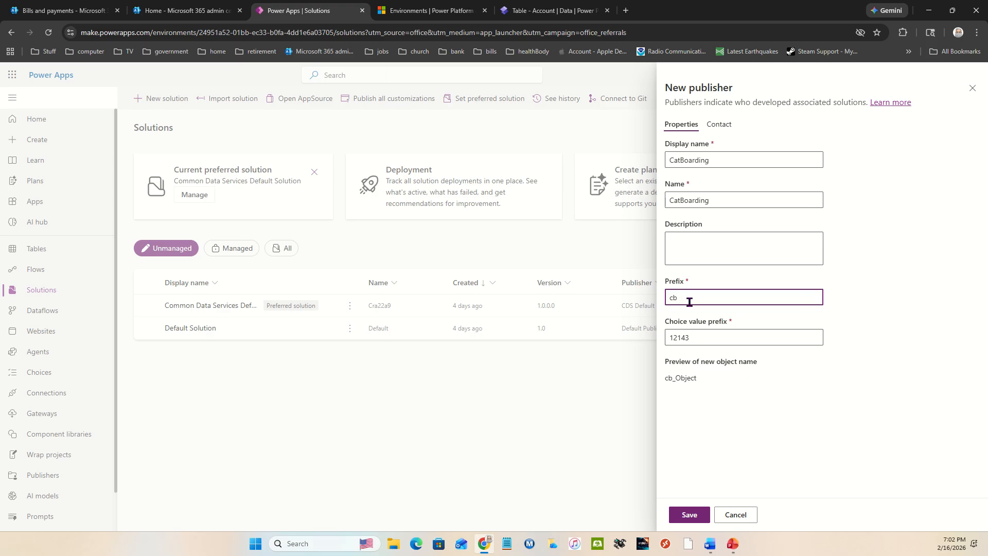
left_click(692, 514)
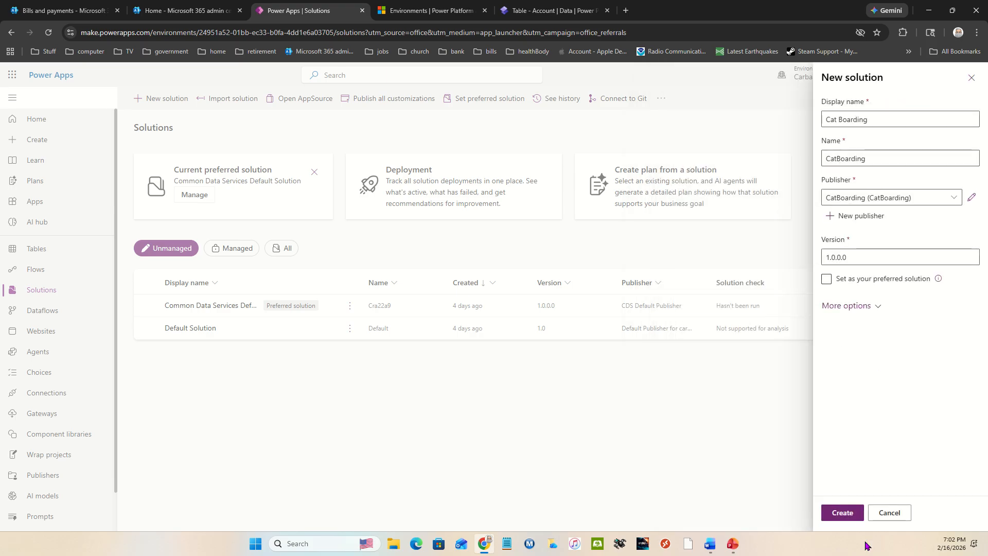
Create the Cat Boarding solution with the CatBoarding publisher, return to the solutions list, and open the solution from there
left_click(844, 510)
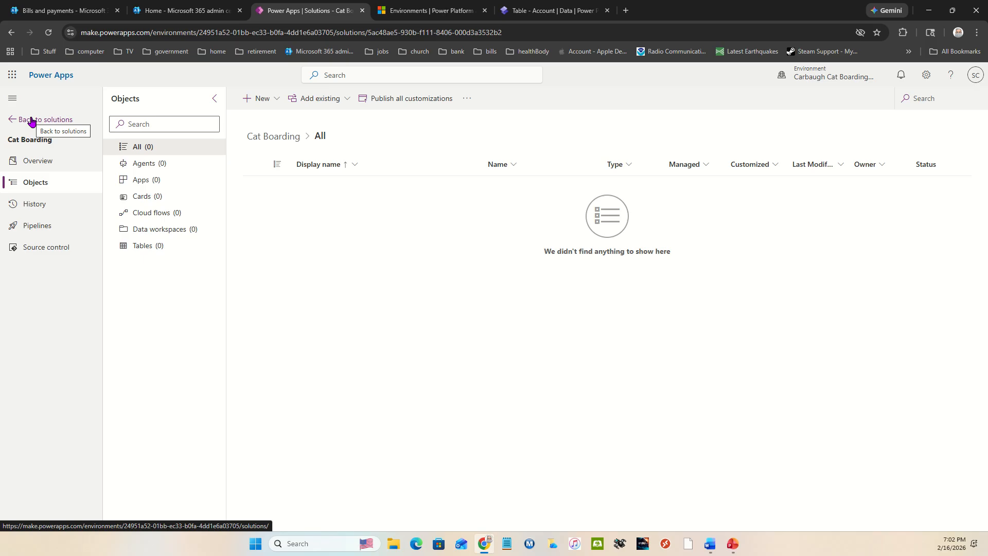
left_click(32, 120)
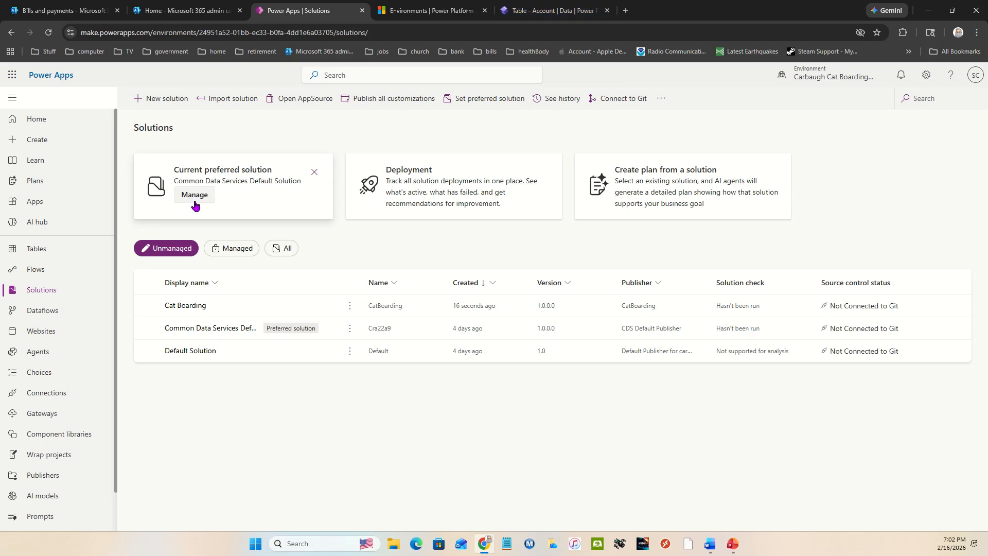
left_click(200, 305)
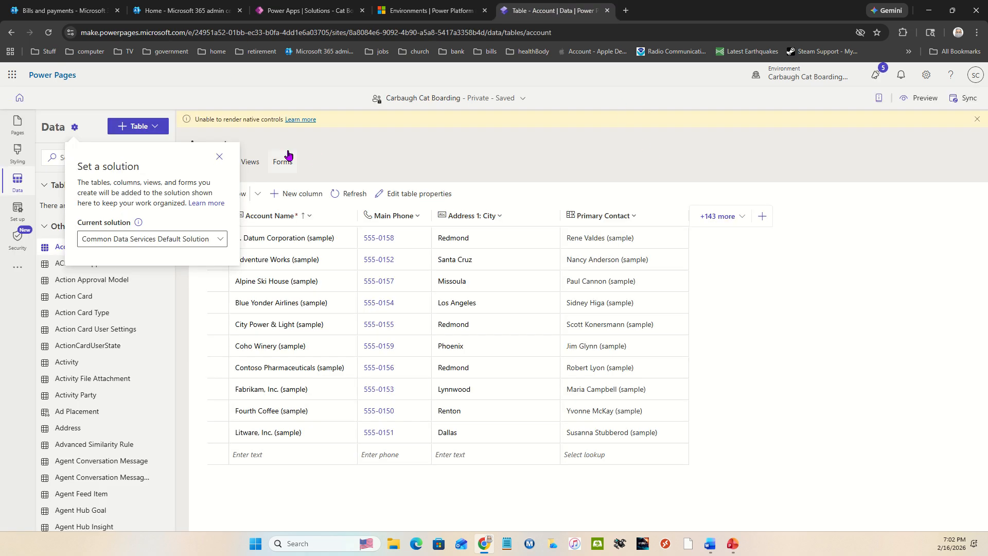
Switch back to Power Pages and check whether the Cat Boarding solution is offered as the current solution
left_click(211, 244)
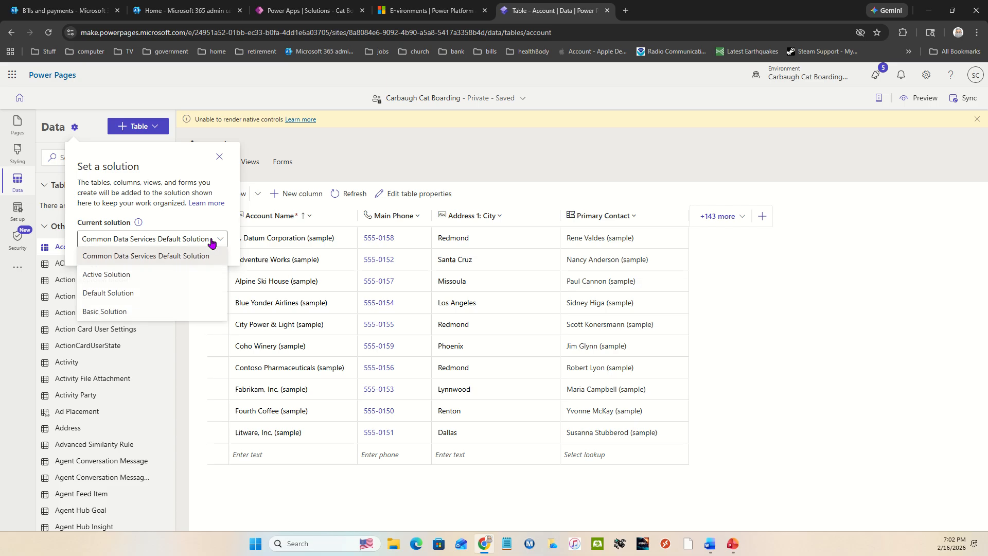
left_click(319, 158)
left_click(220, 157)
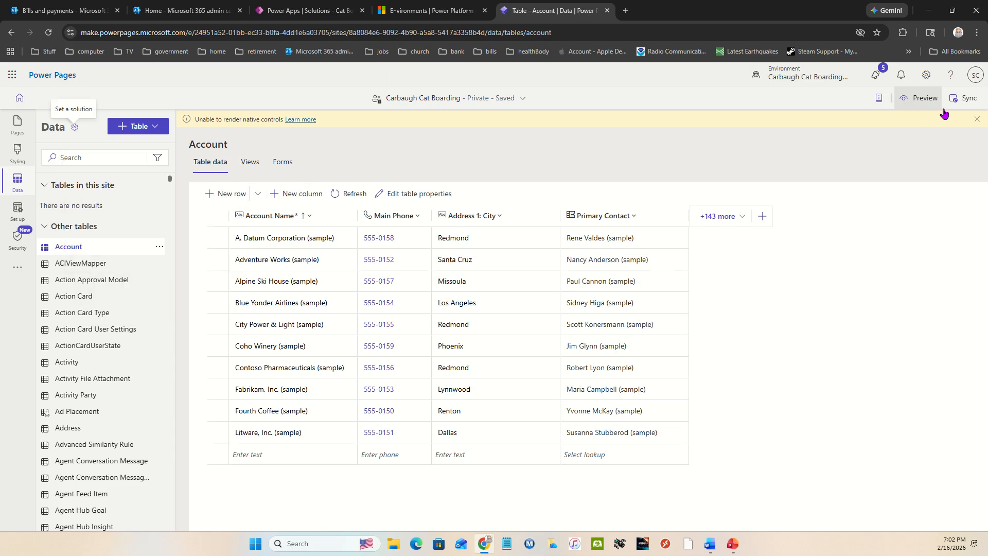
Sync the site and set the current solution for its data to Cat Boarding
left_click(965, 99)
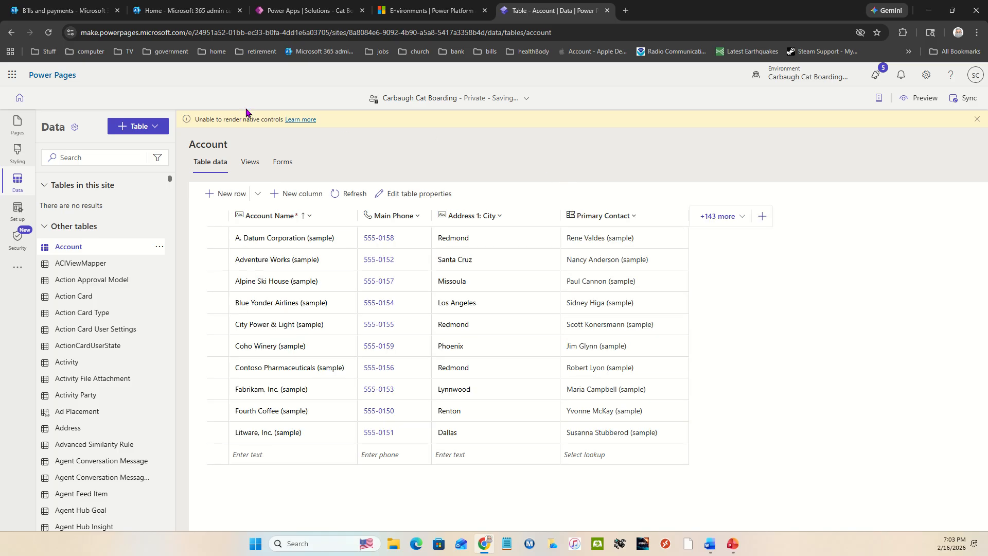
left_click(72, 127)
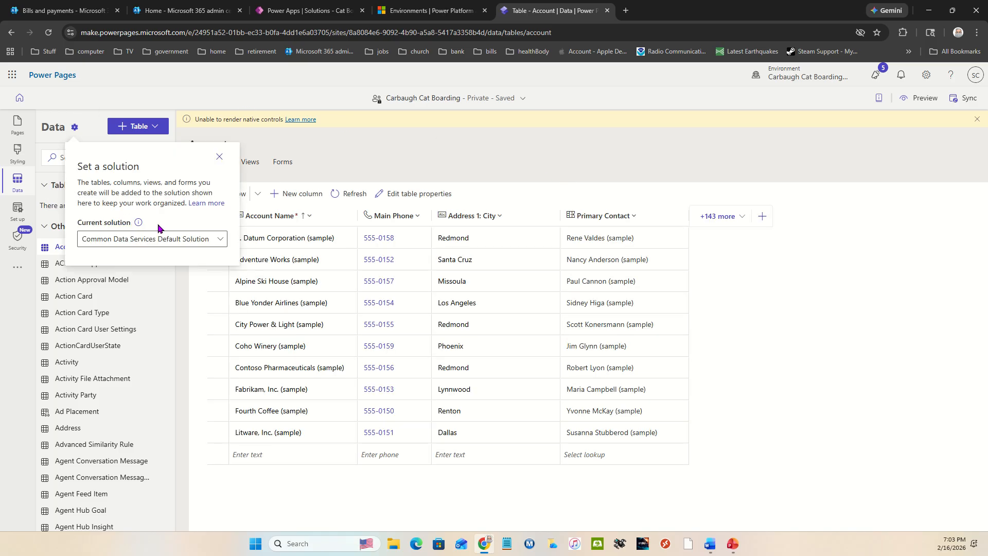
left_click(189, 239)
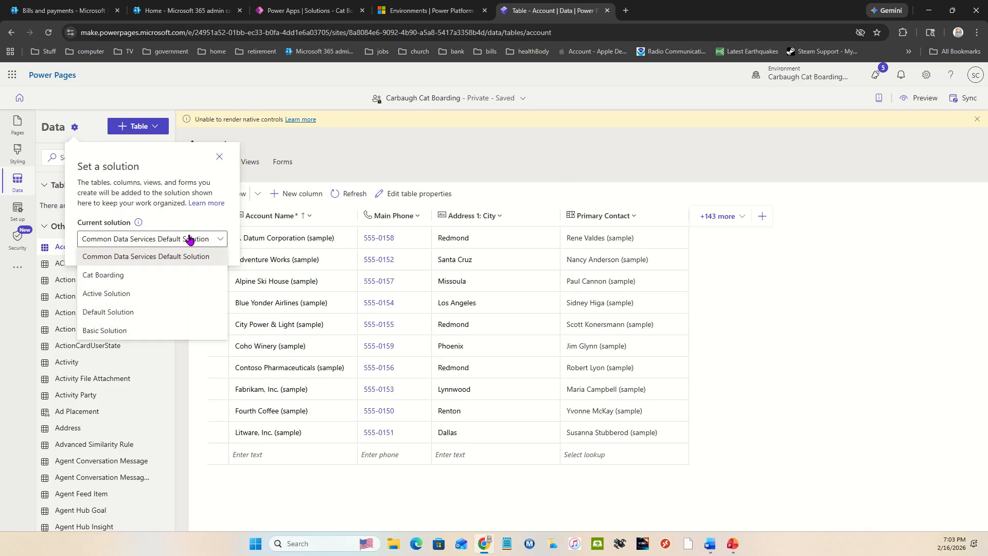
left_click(134, 273)
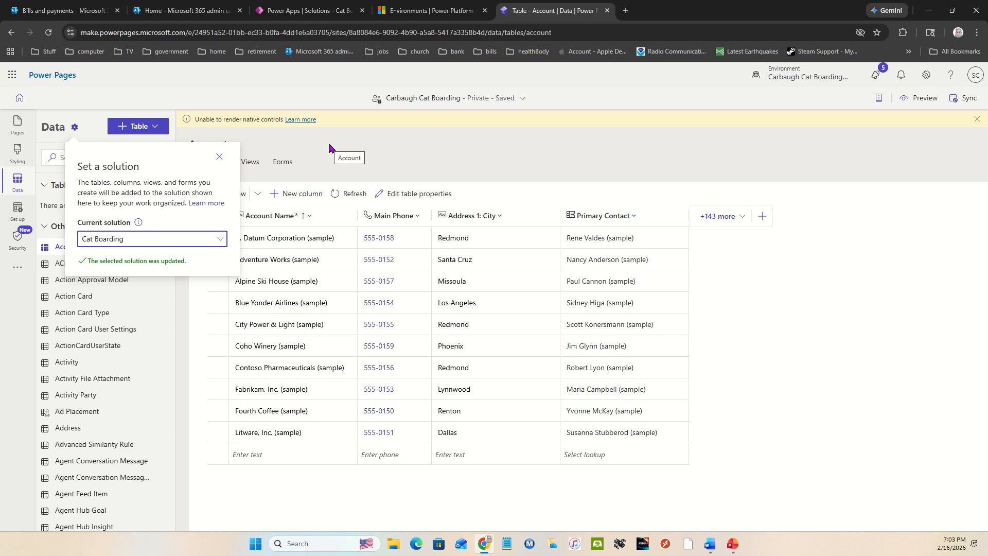
left_click(219, 157)
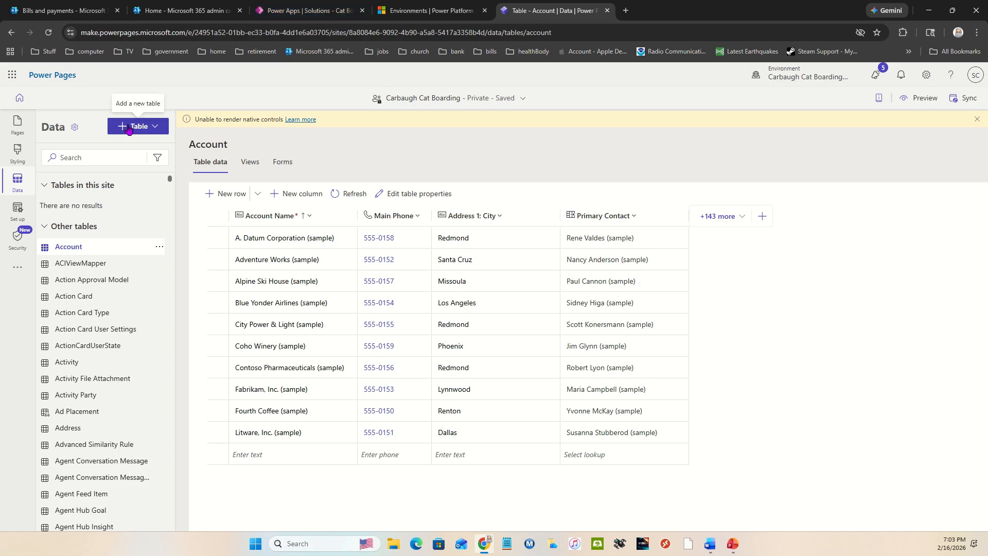
View the site's pages and return to its data tables
left_click(17, 123)
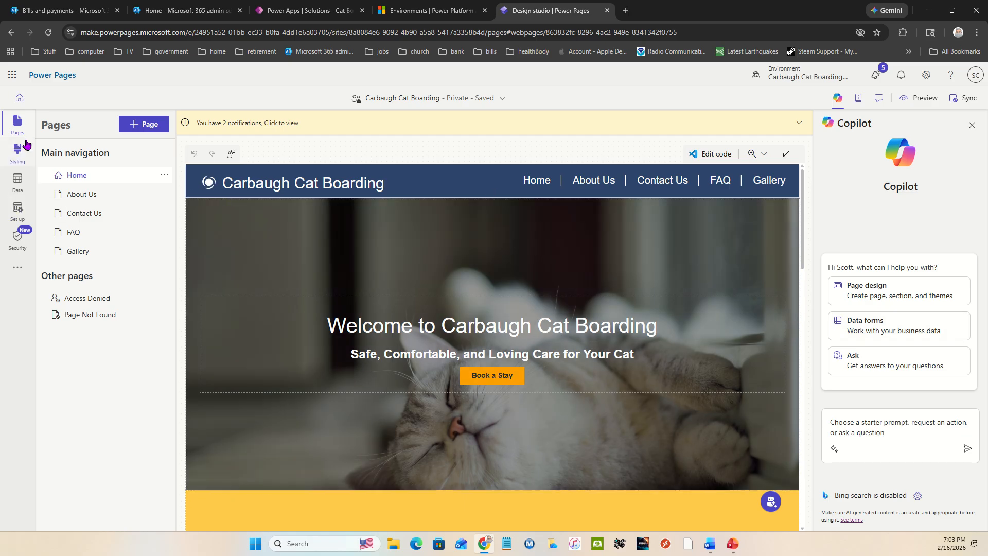
left_click(24, 181)
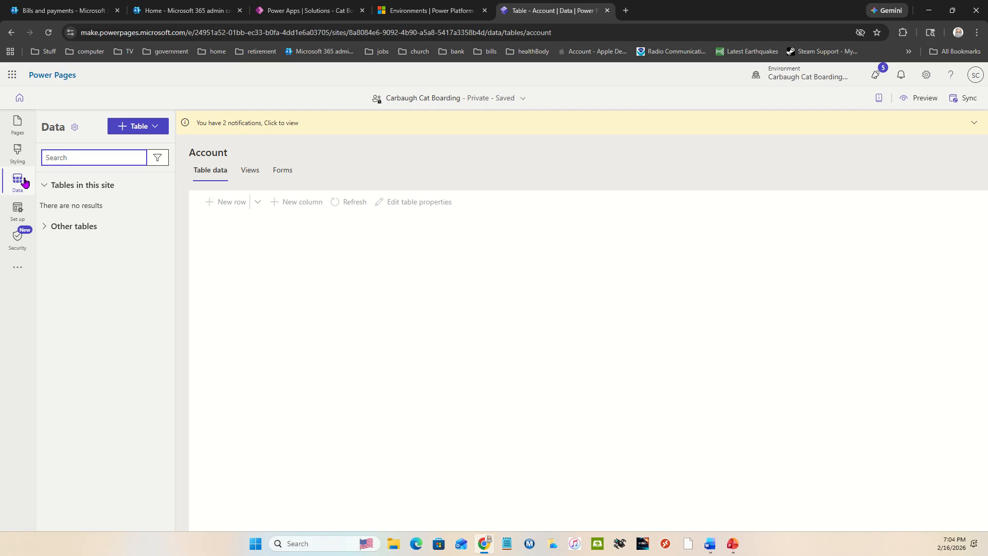
left_click(151, 127)
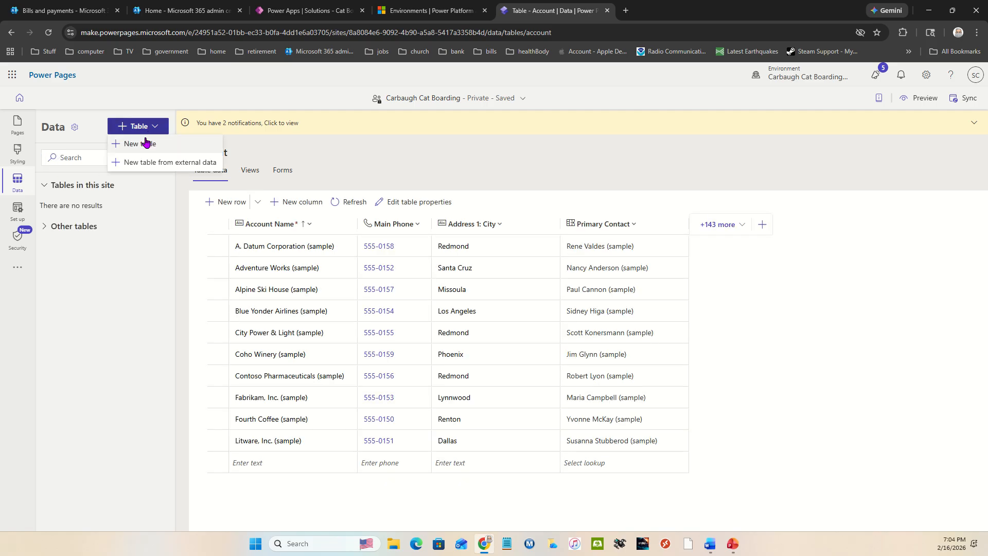
left_click(146, 143)
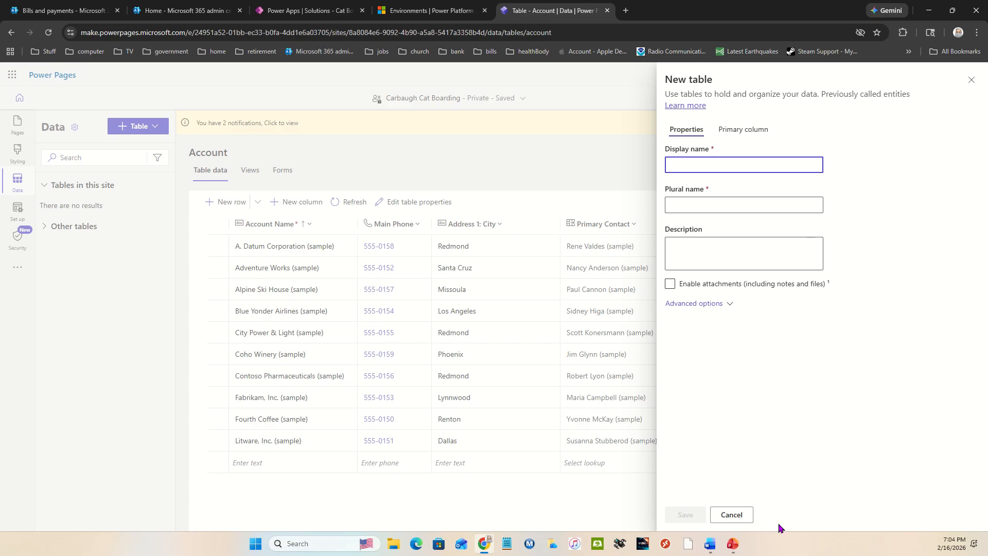
left_click(737, 515)
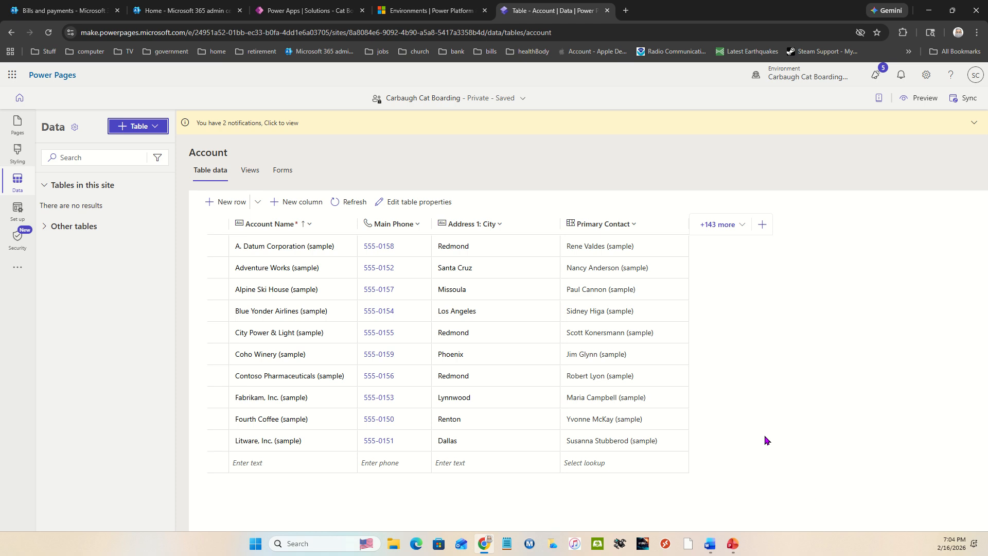
On the Home page, start a Copilot data form prompt: "Create a new form for customers or staff to create pet data on their cat."
left_click(17, 129)
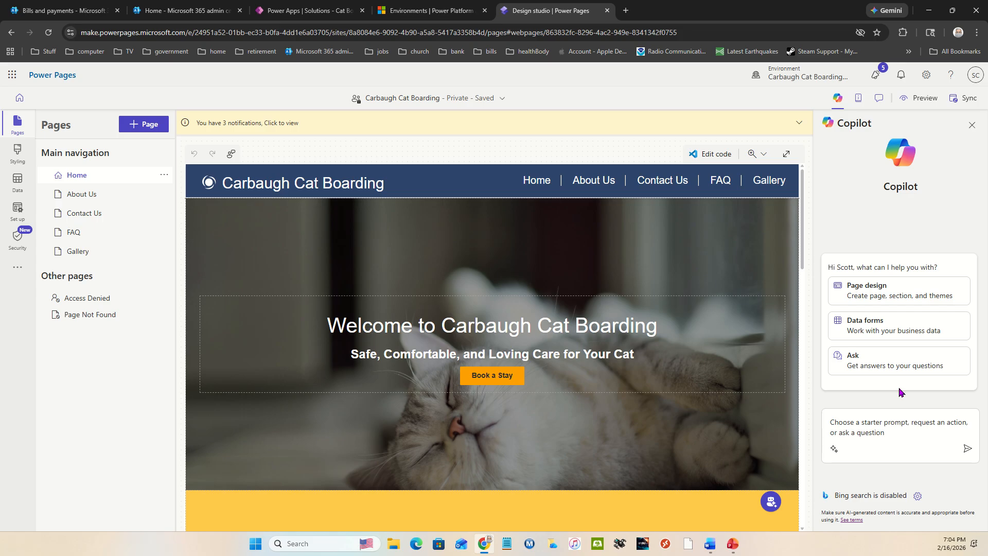
left_click(891, 319)
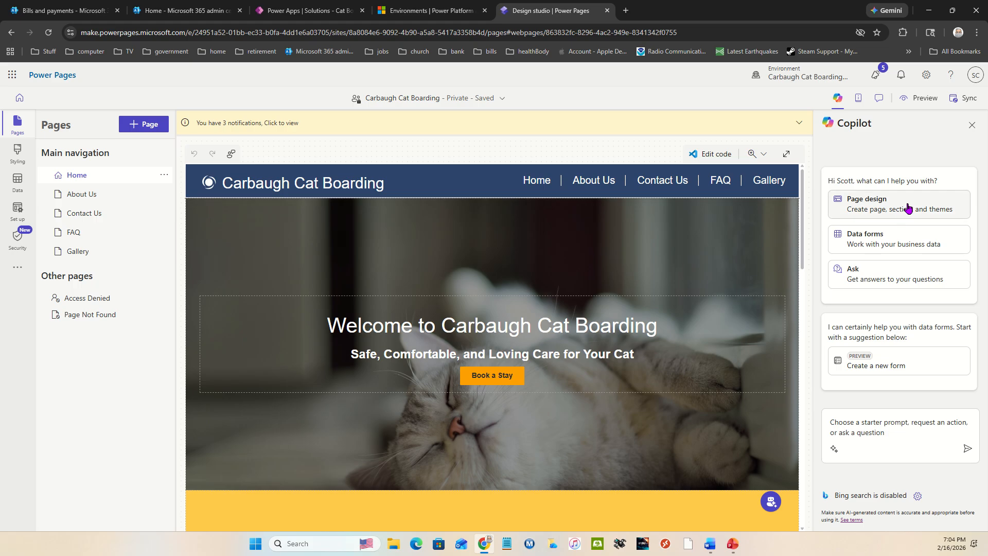
left_click(909, 367)
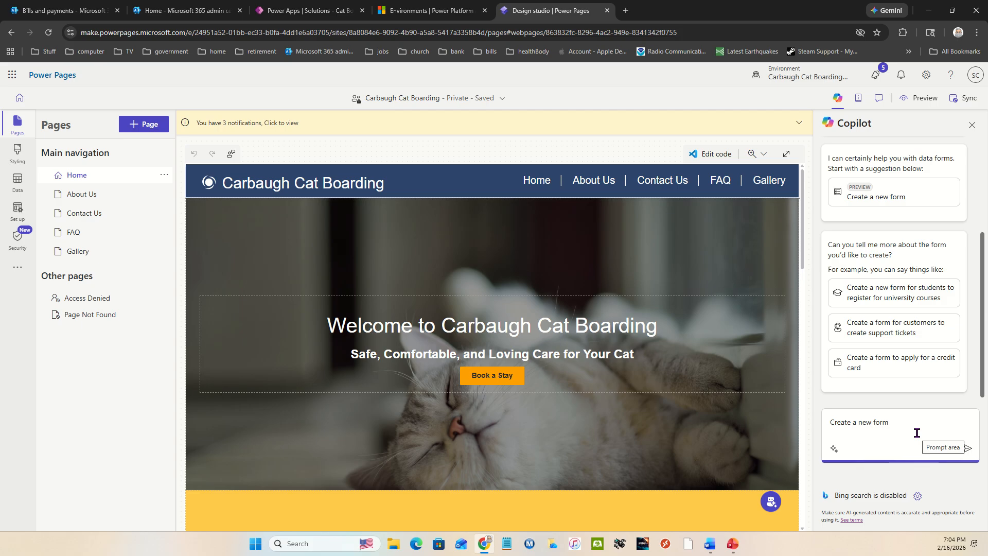
type("for")
type(" al")
key("BackSpace")
key("BackSpace")
key("BackSpace")
type("customers or stafff")
key("BackSpace")
type("to create pet data")
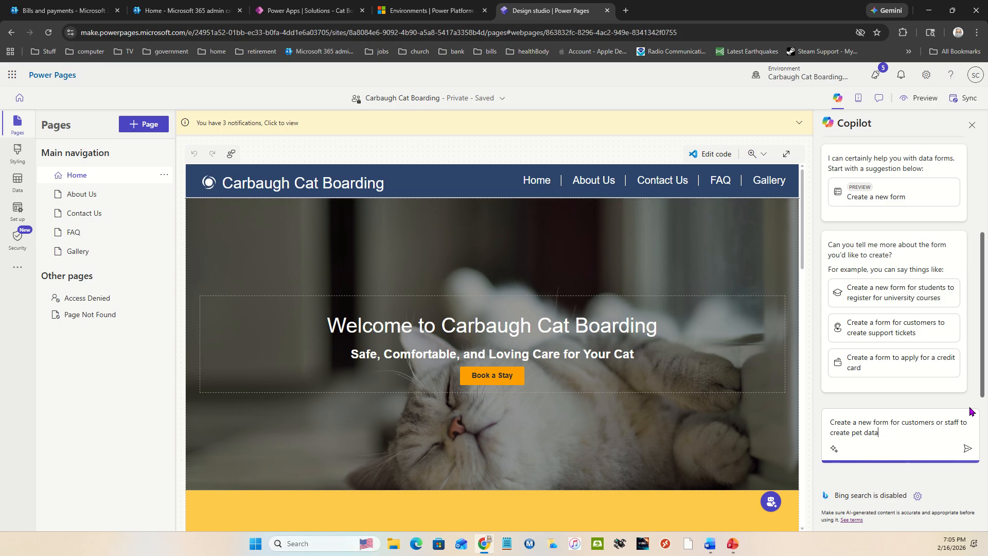
type("on their cat. Be sure to include ")
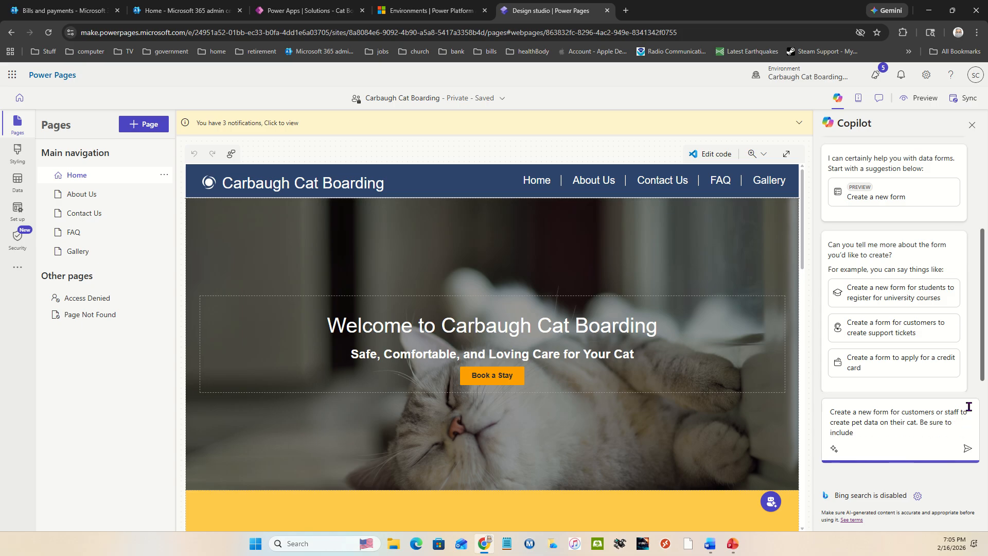
type("Pet Name, birthdate, Sex, breed, colo")
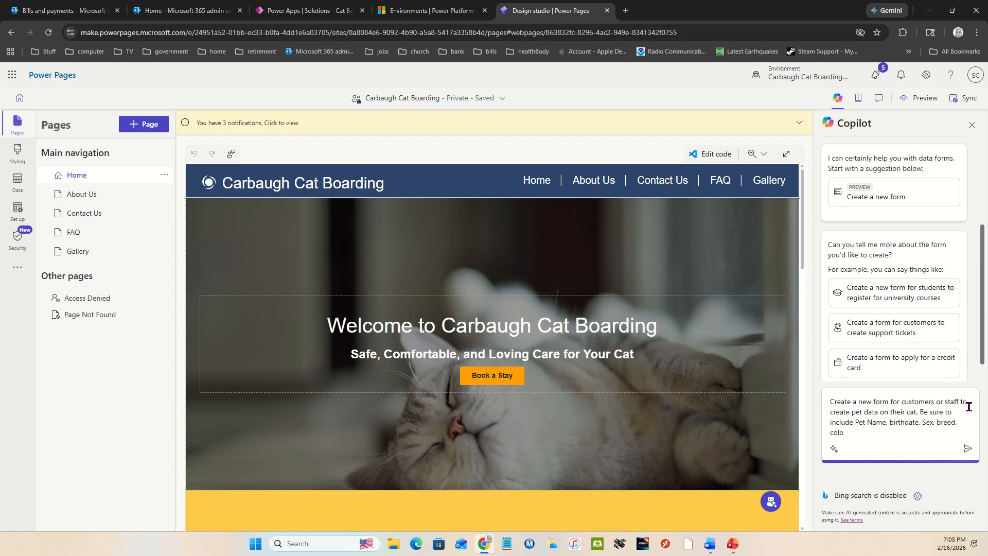
Extend the prompt with "Be sure to include Pet Name, birthdate, Sex, breed, coat colors,"
key("BackSpace")
key("BackSpace")
key("BackSpace")
key("BackSpace")
type("coat colors, medications, medical conditions, ")
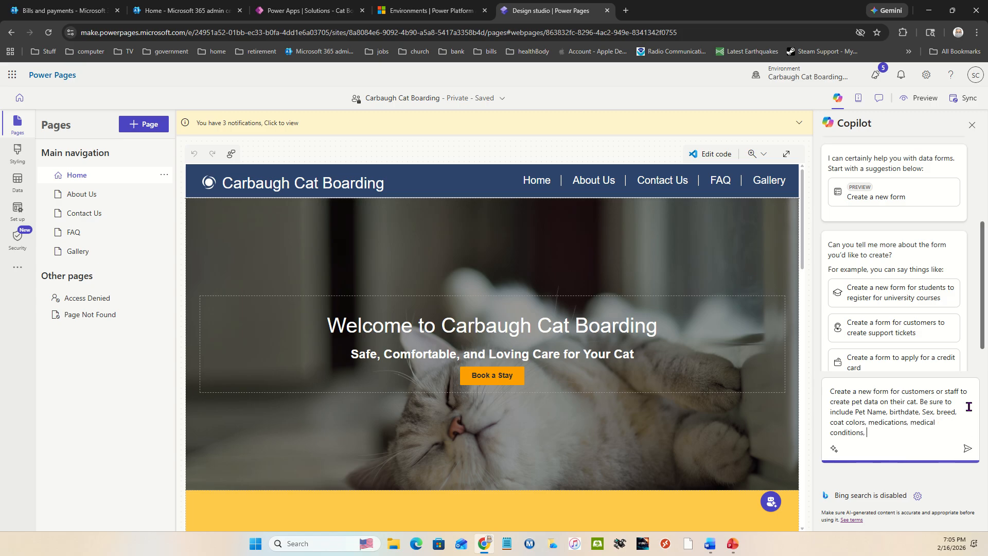
type("veteranarian,")
Add "medications, medical conditions, veteranarian, emergency contact," to the field list in the prompt
type("emergency contact,")
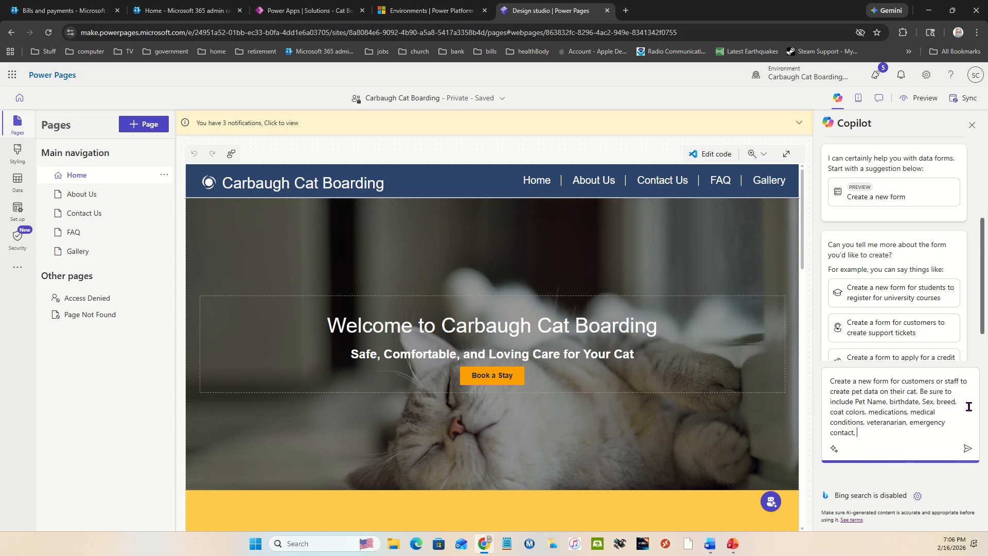
Finish the prompt with "emergency contact phone number, last Rabies shot" and have Copilot create the form with a new table
type("emergency contact phone nu")
type("mber, last Rabies shot")
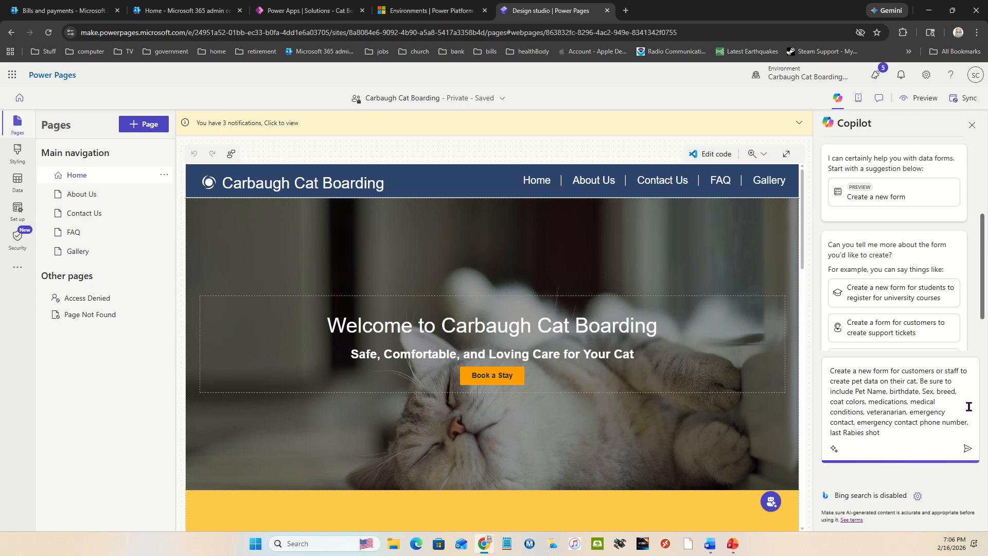
left_click(966, 451)
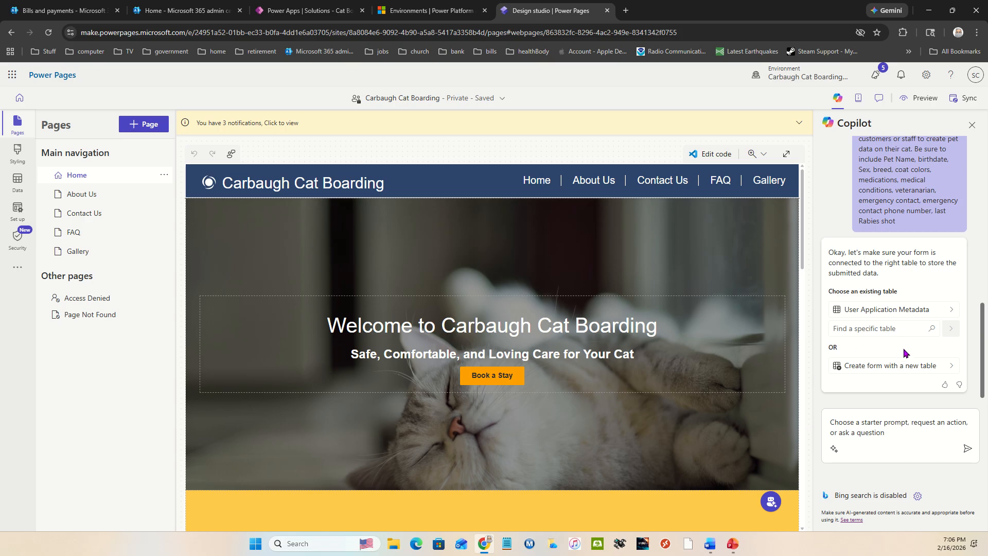
left_click(924, 365)
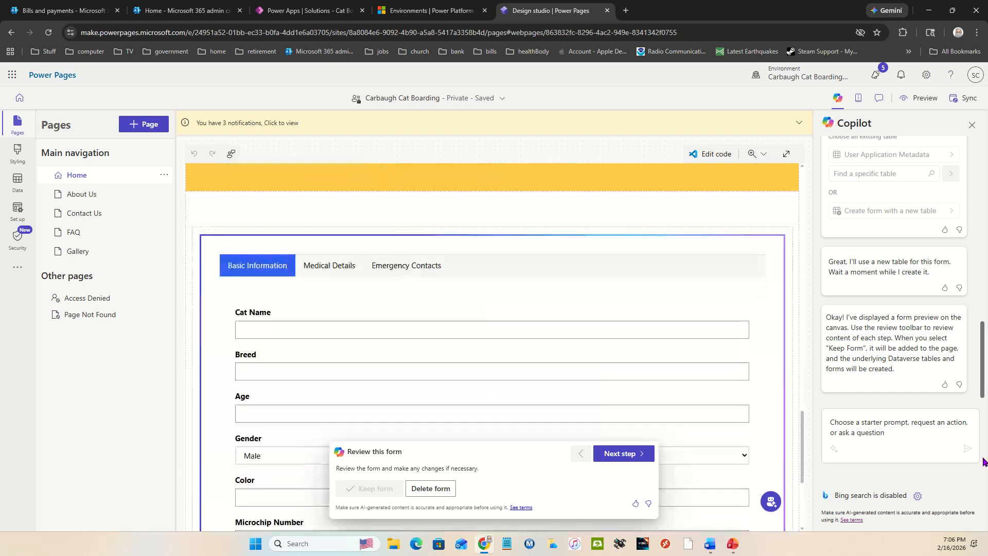
Examine where the form preview sits on the Home page and which fields its Basic Information step contains
scroll(656, 295, "up", 4)
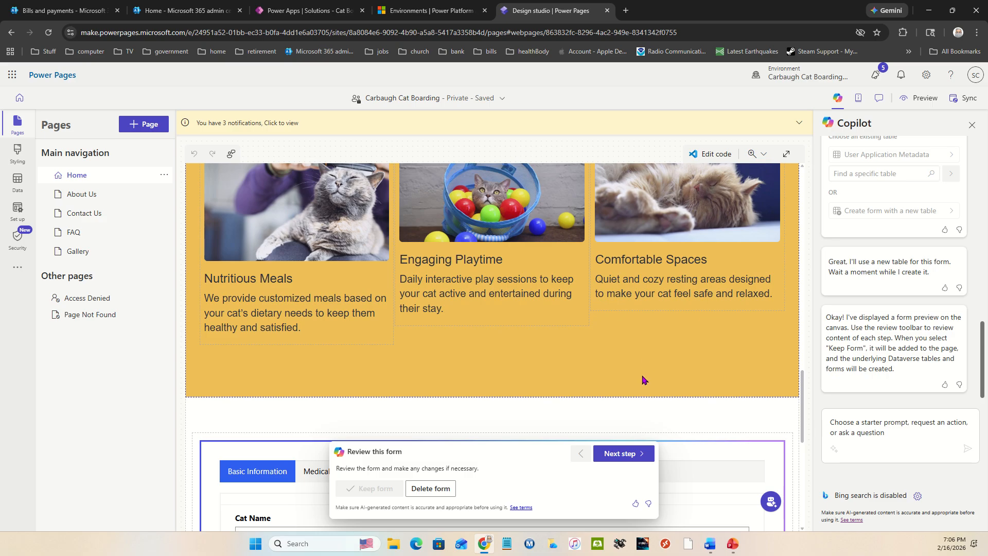
scroll(642, 380, "up", 12)
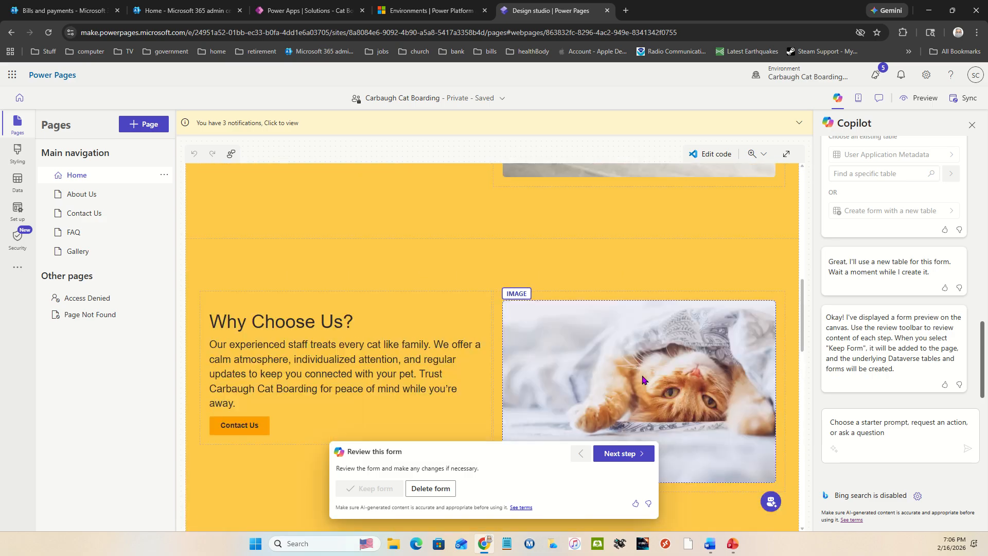
scroll(642, 380, "up", 5)
scroll(642, 379, "down", 15)
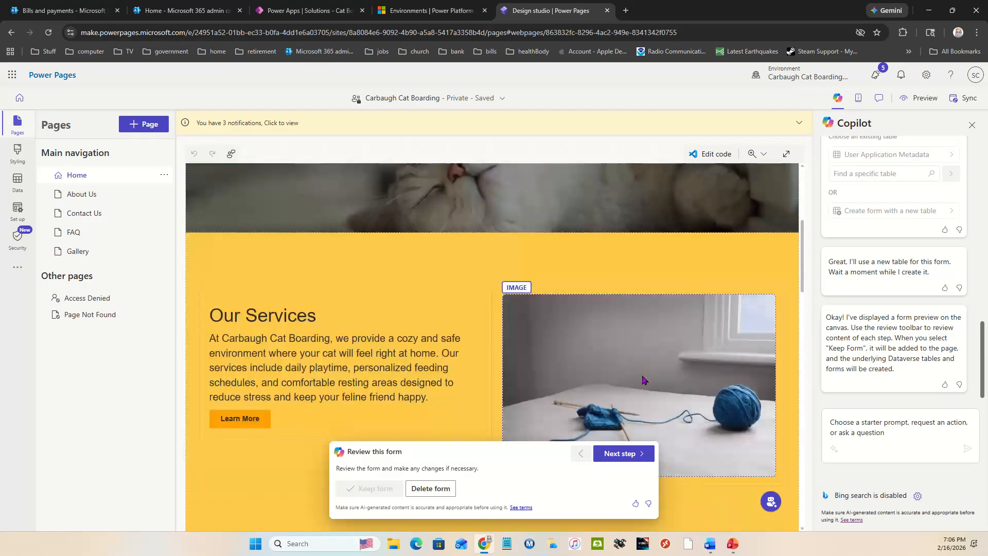
scroll(642, 380, "down", 5)
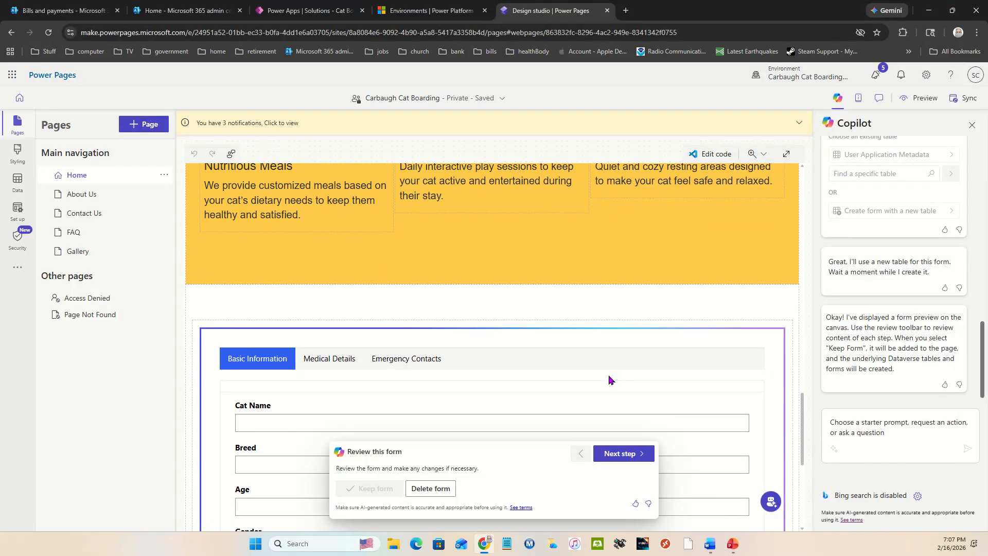
scroll(608, 379, "down", 1)
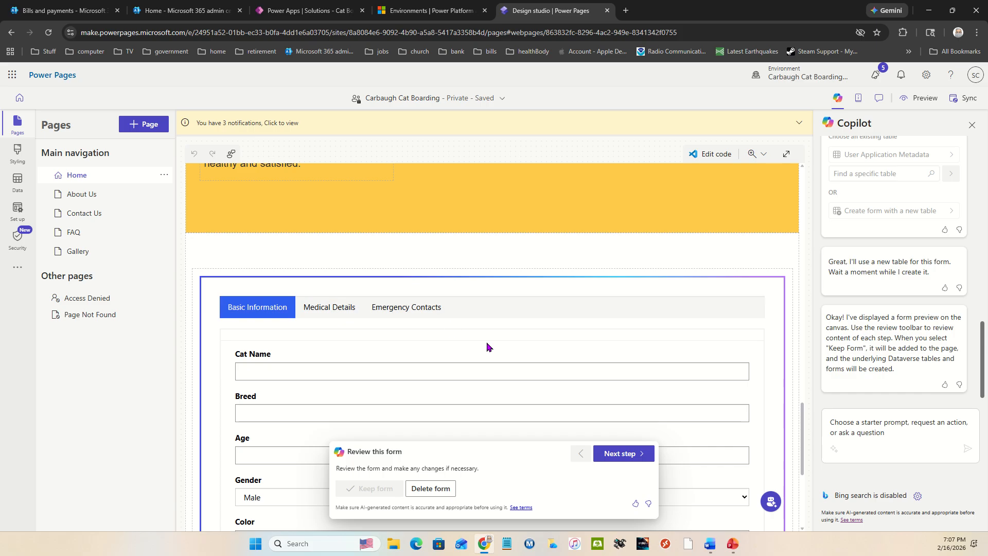
scroll(487, 346, "down", 4)
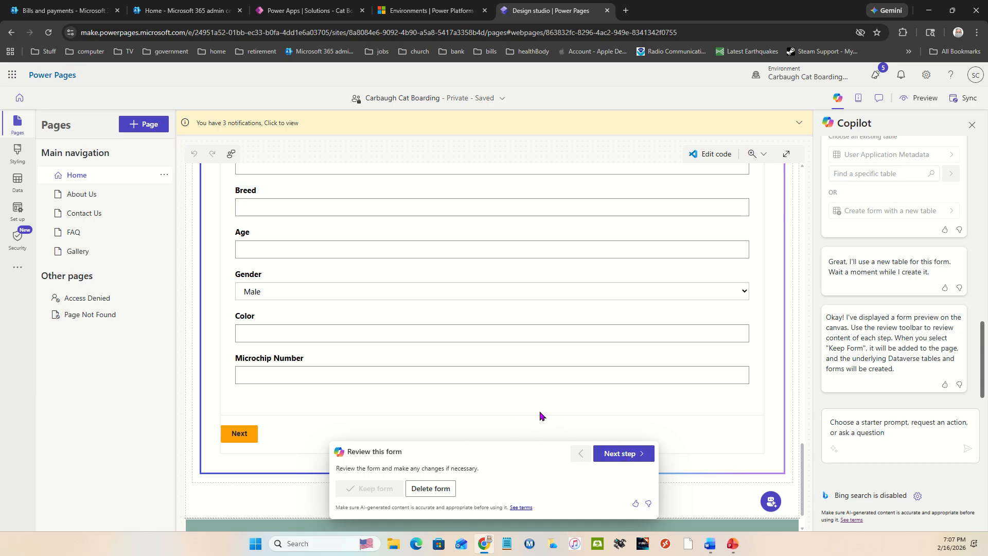
scroll(540, 414, "up", 2)
scroll(540, 415, "up", 1)
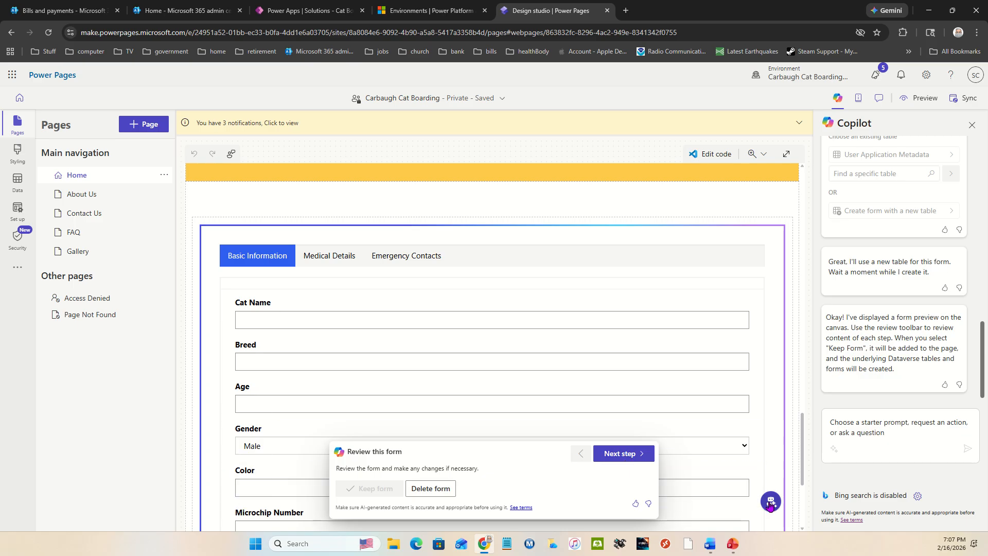
Review the Medical Details and Emergency Contacts steps of the generated form and keep the form
left_click(639, 455)
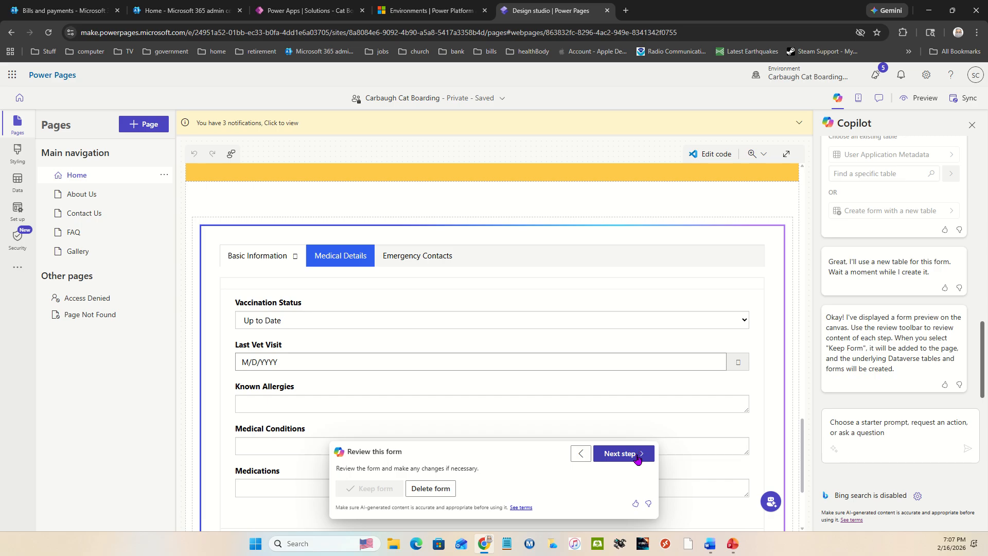
left_click(637, 455)
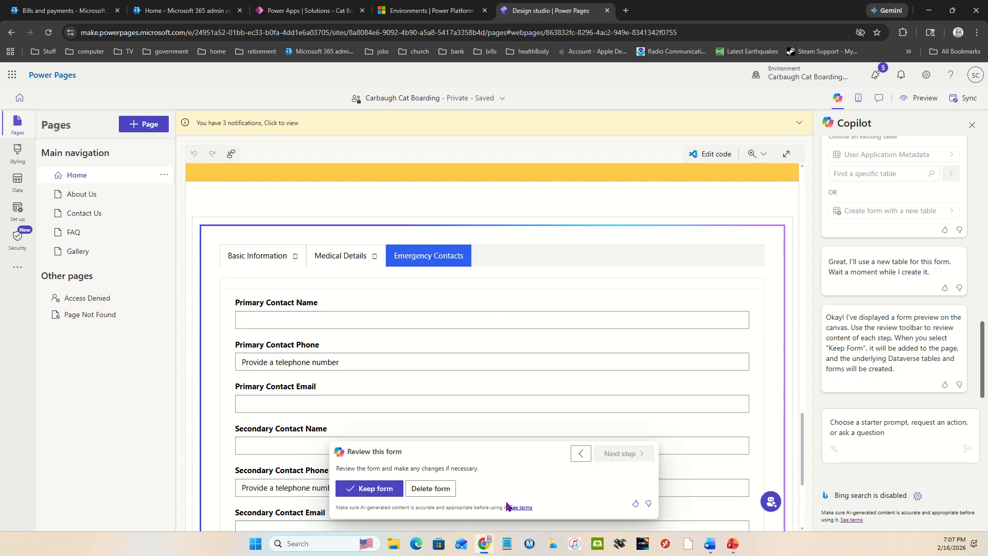
left_click(360, 488)
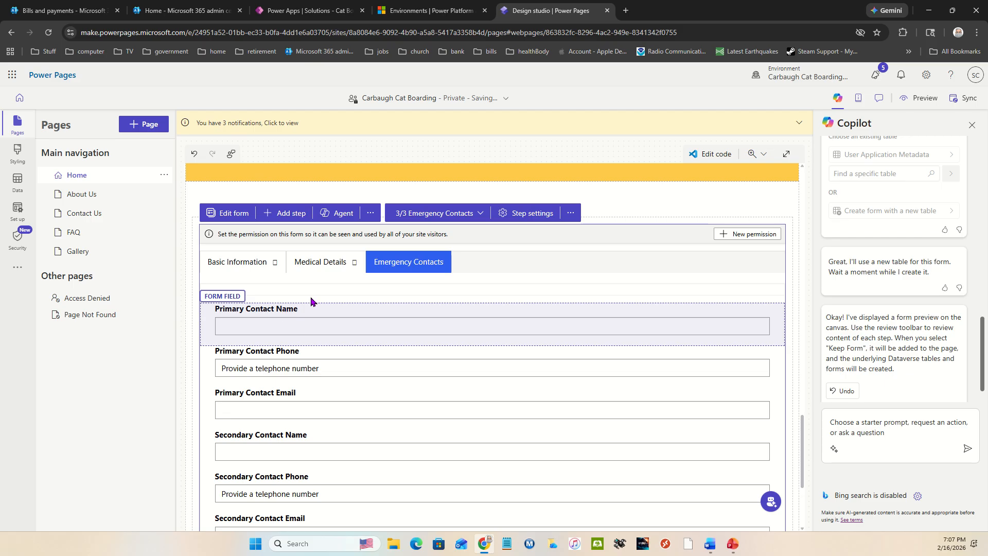
Inspect the link options and formula properties of the Learn More button in the Our Services section
scroll(466, 309, "up", 7)
scroll(466, 310, "up", 4)
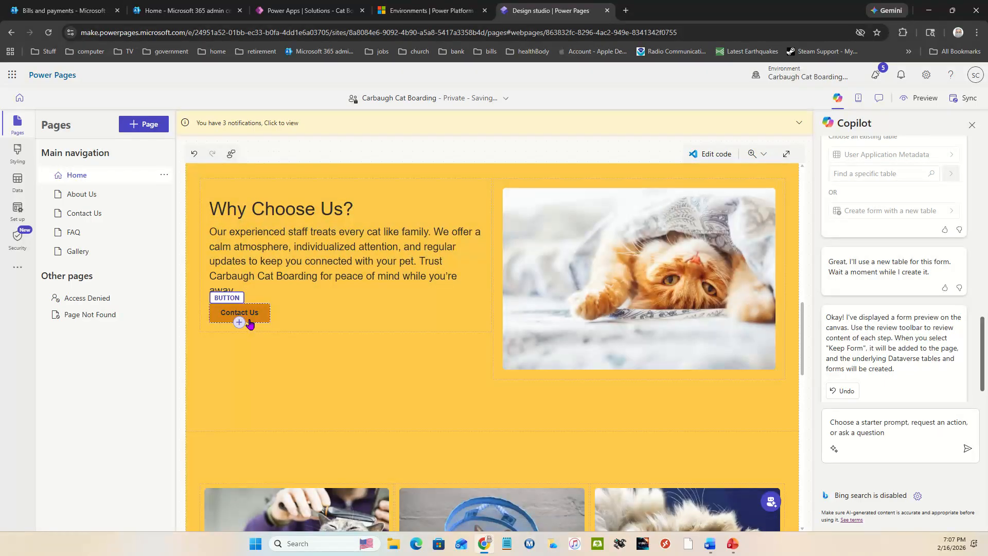
scroll(302, 381, "down", 9)
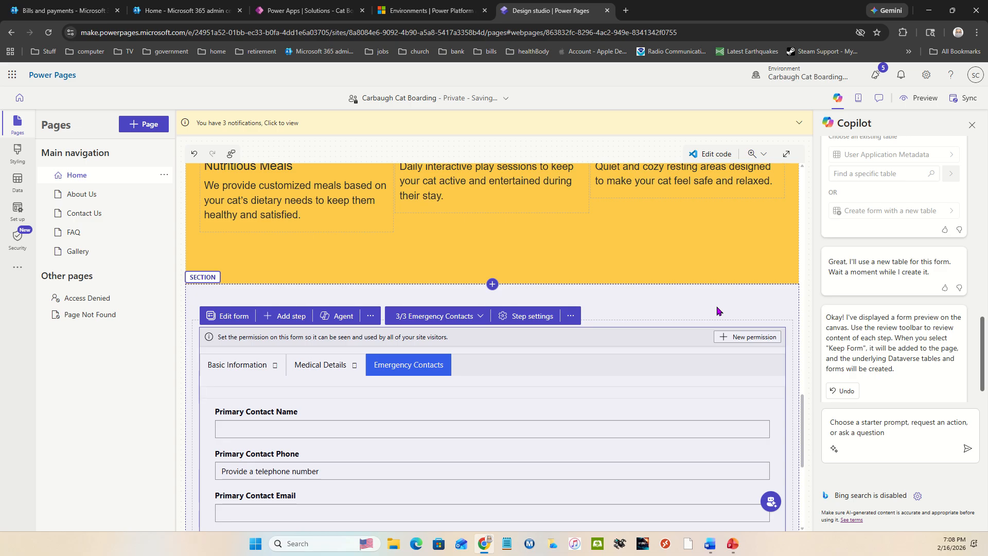
scroll(457, 314, "up", 15)
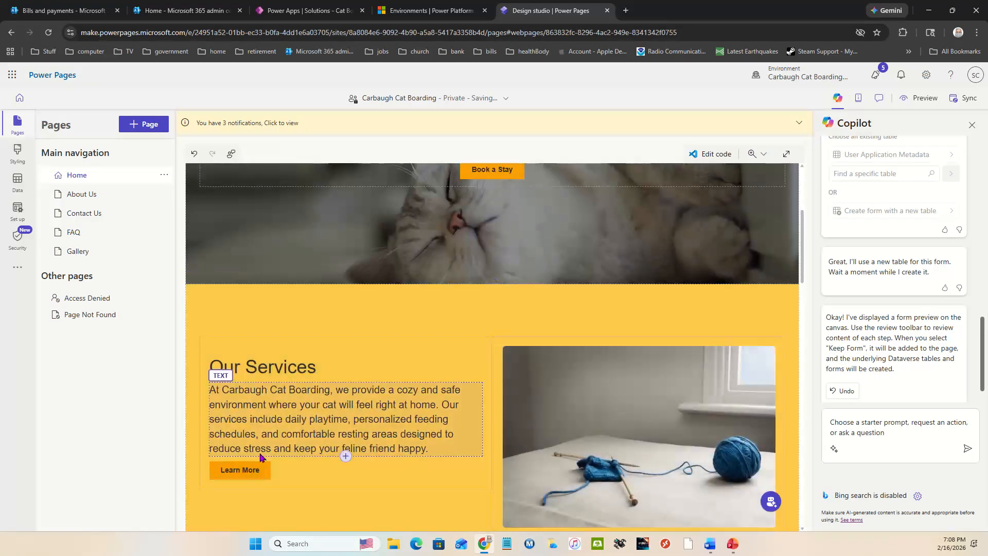
left_click(248, 478)
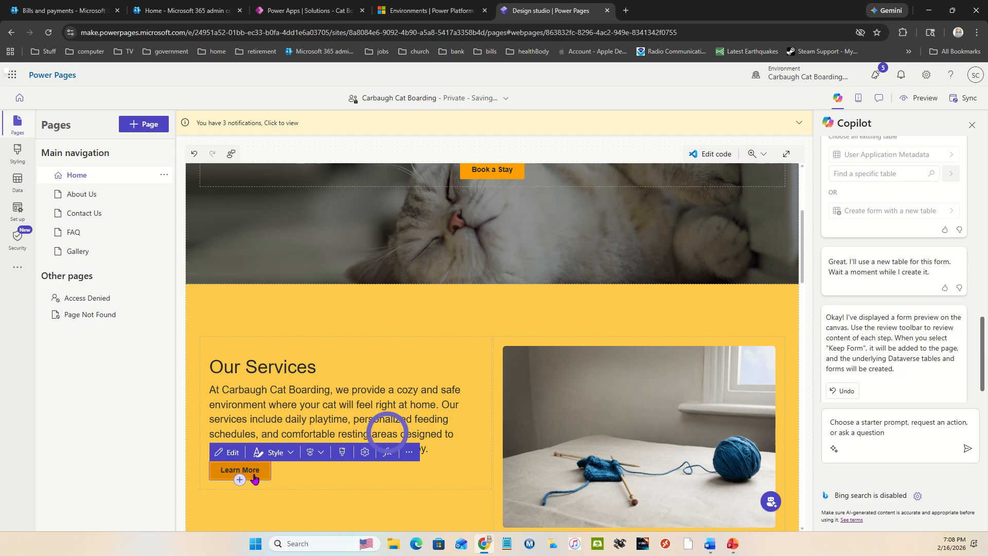
left_click(224, 454)
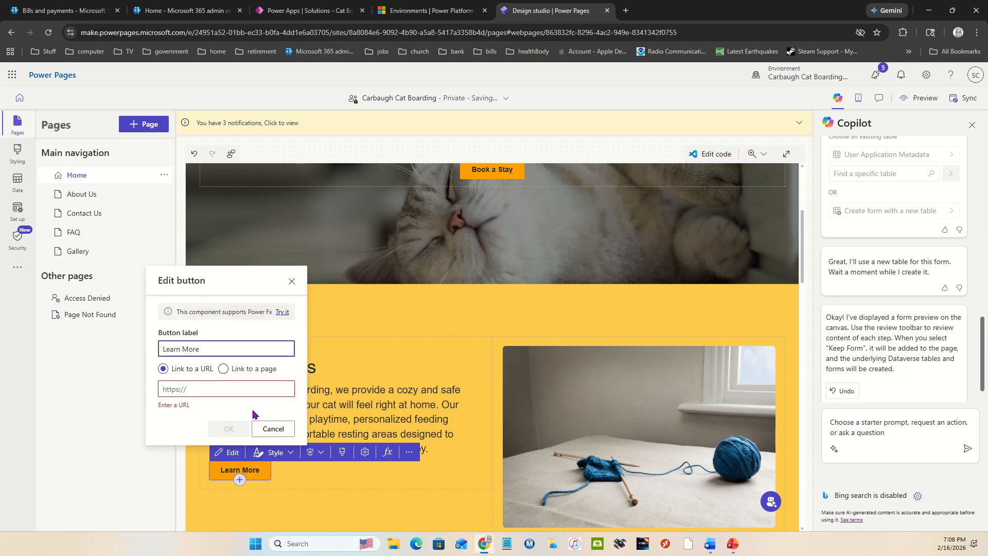
left_click(283, 431)
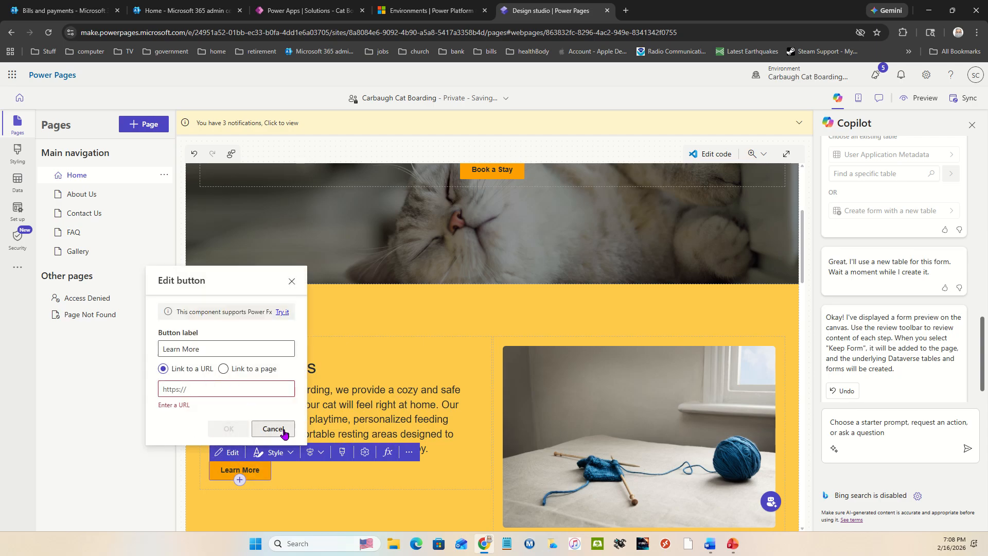
left_click(387, 452)
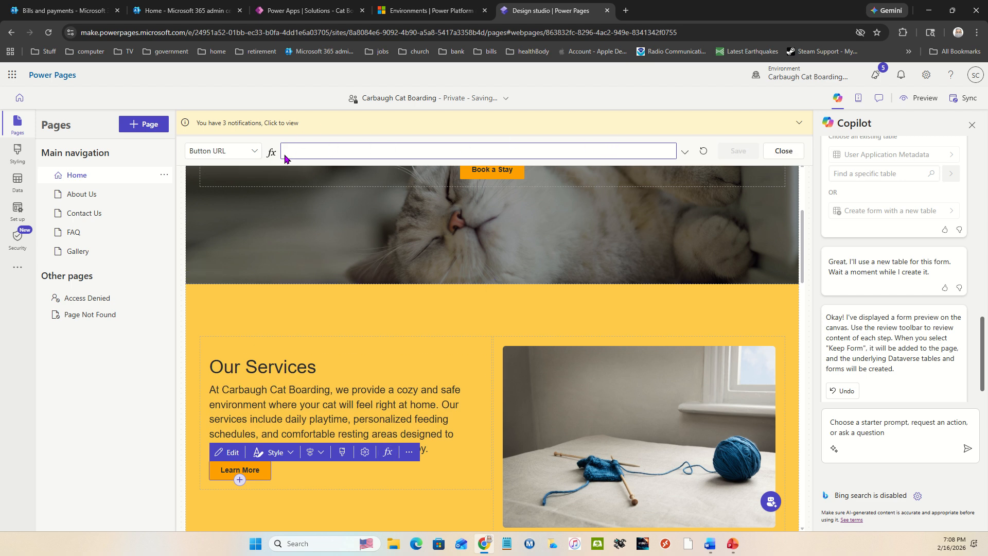
left_click(239, 152)
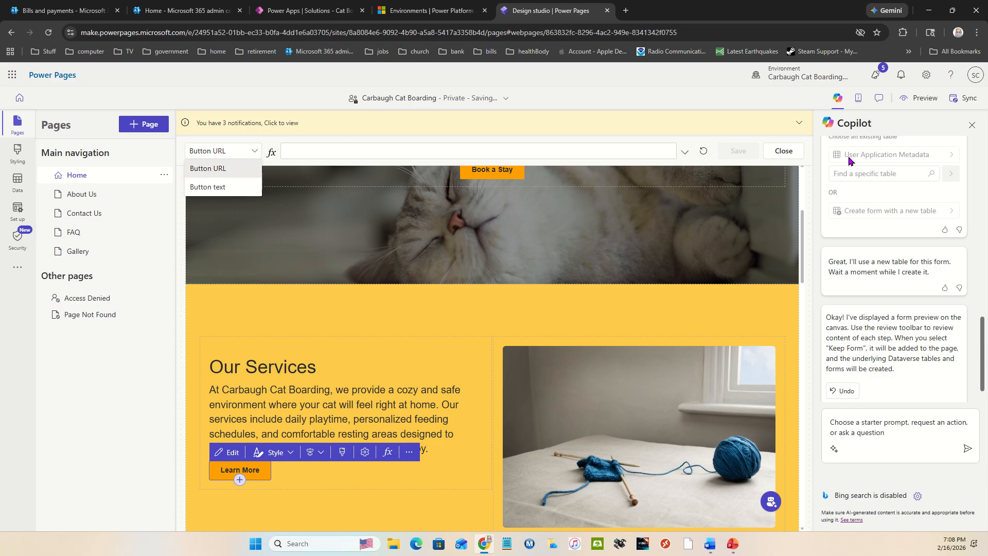
left_click(783, 150)
Return to the multistep form on the Home page and review its Emergency Contacts step
scroll(434, 348, "down", 14)
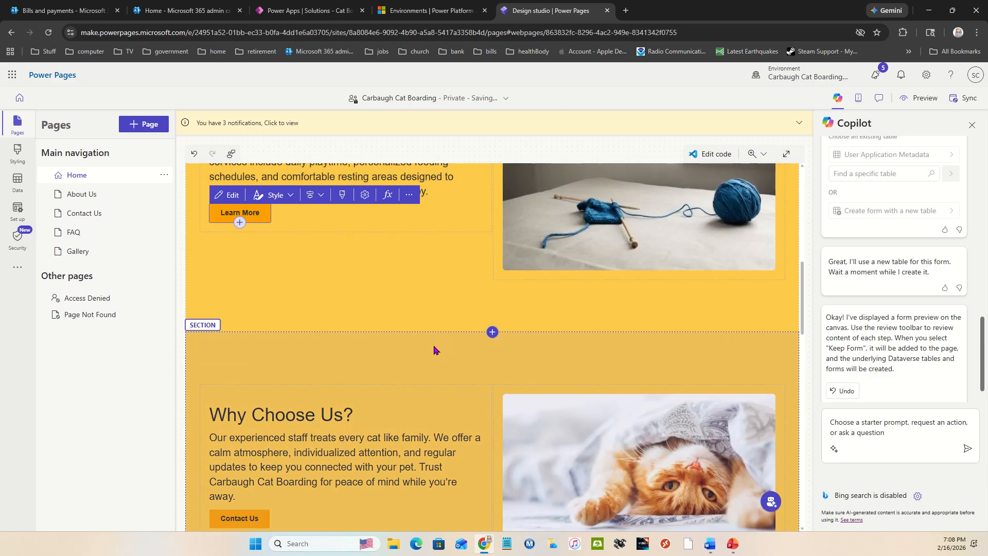
scroll(432, 354, "down", 12)
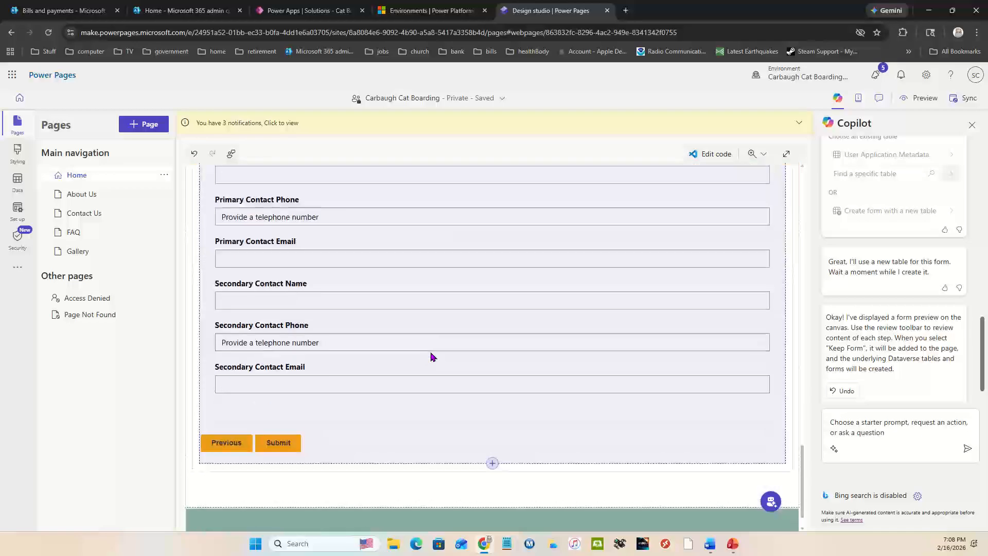
scroll(415, 393, "up", 4)
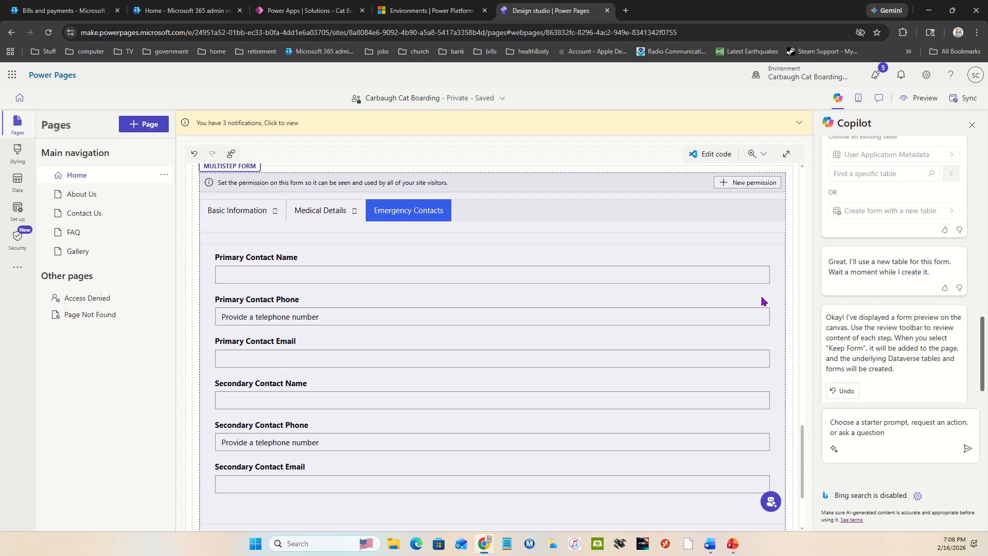
Open the Home page's code in Visual Studio Code for the Web, allowing Power Platform Tools to sign in with the existing Microsoft account
scroll(758, 297, "up", 2)
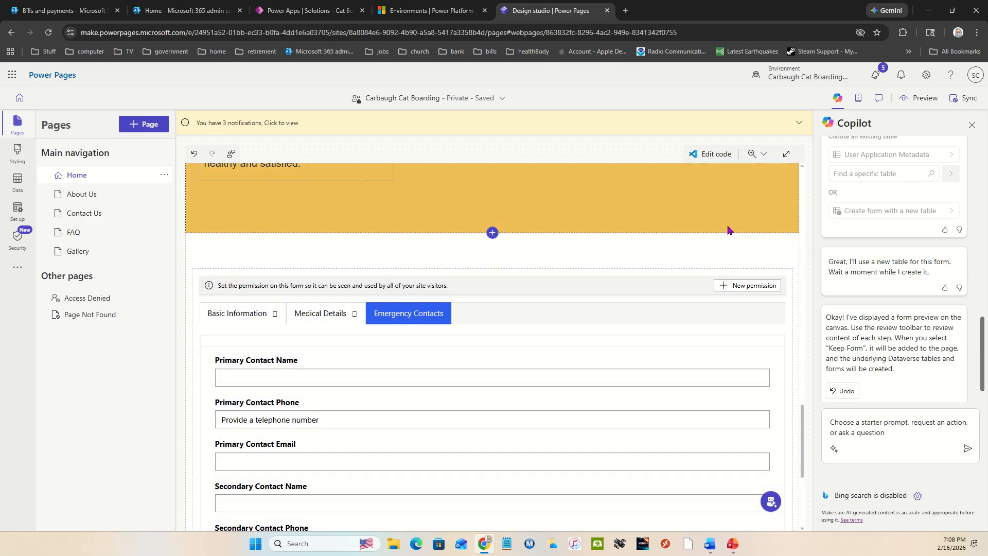
left_click(705, 156)
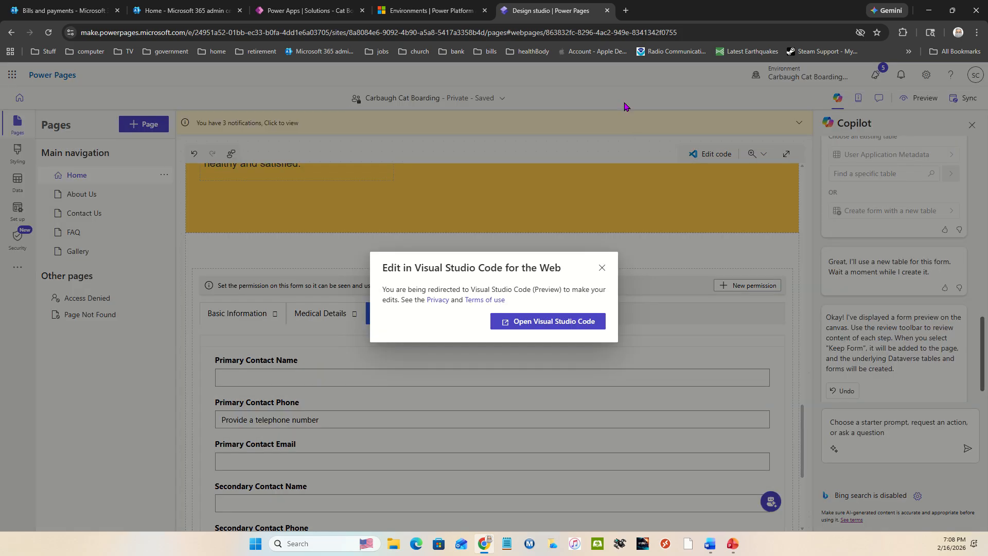
left_click(573, 328)
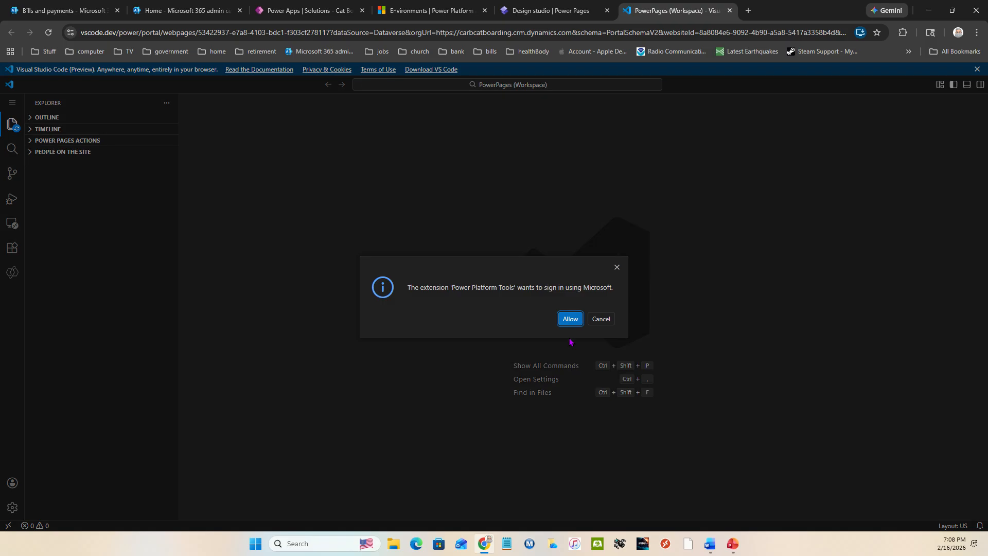
left_click(570, 318)
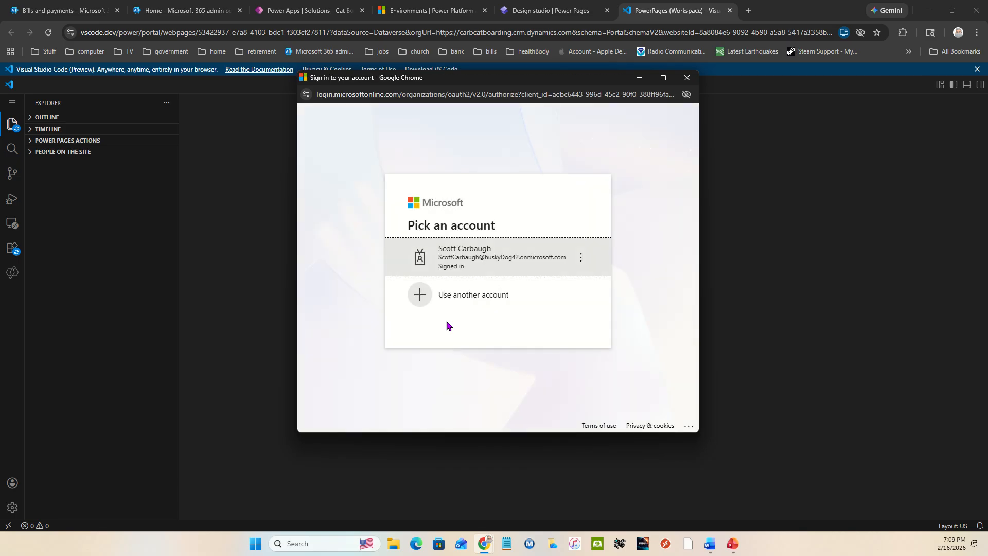
left_click(494, 256)
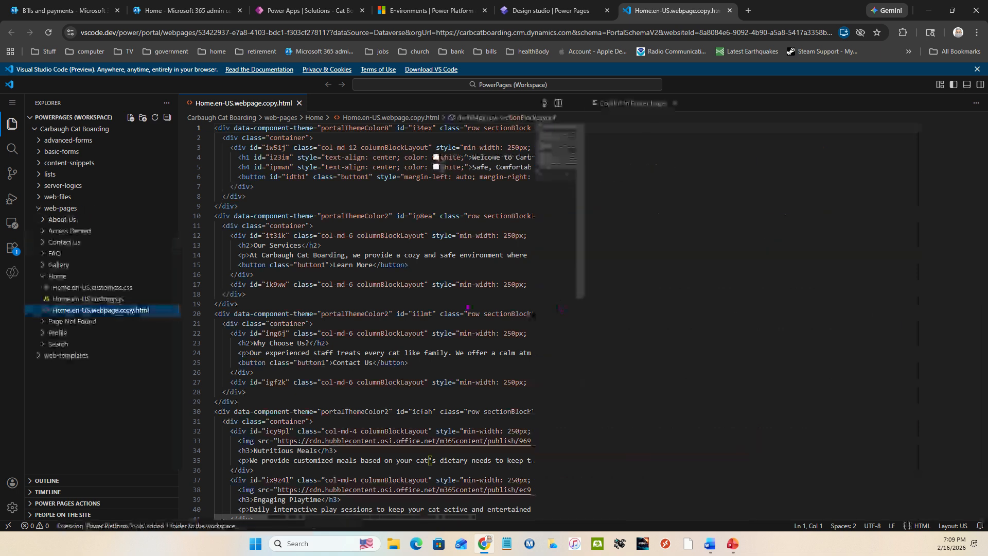
Review the Home page's custom CSS, custom JavaScript and page copy HTML files
left_click(103, 287)
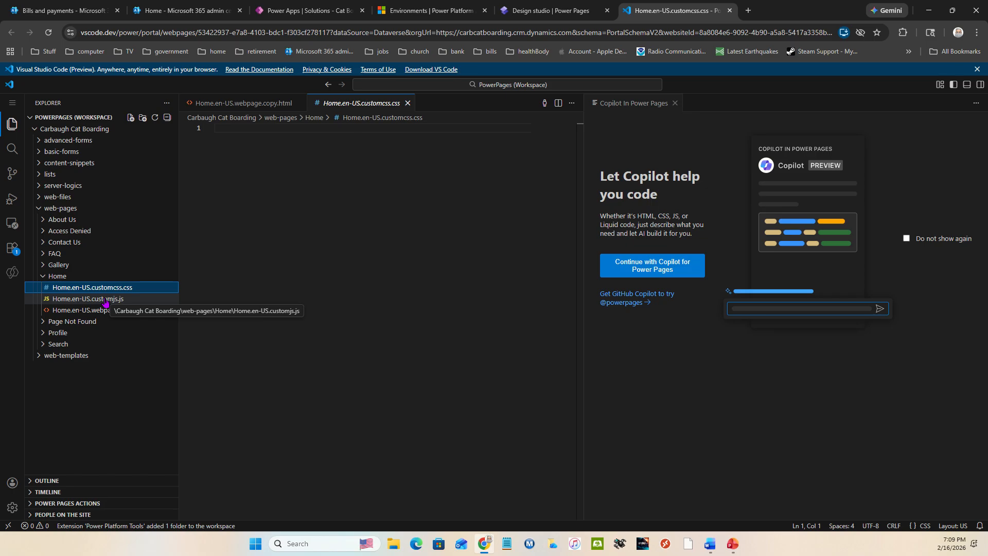
left_click(105, 300)
left_click(105, 311)
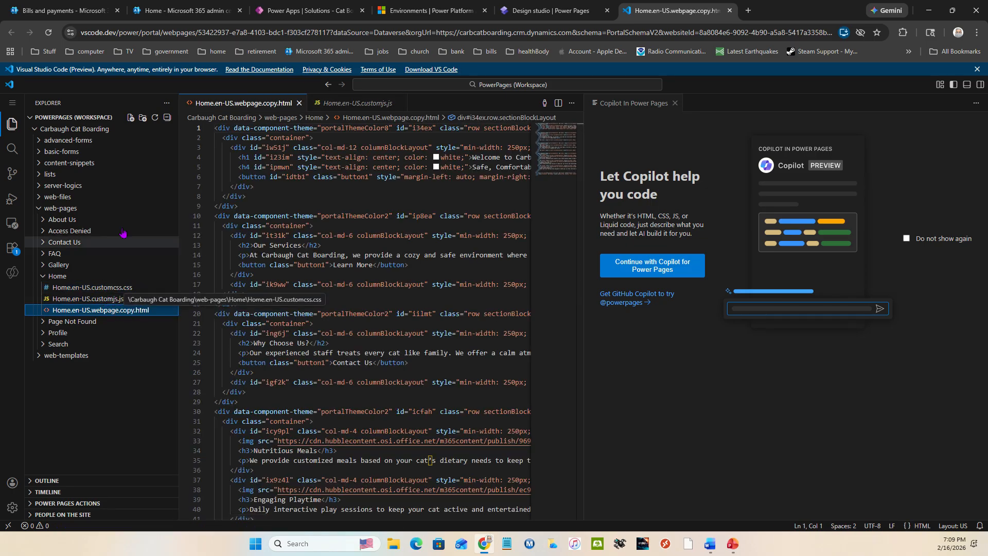
left_click(13, 125)
left_click(14, 125)
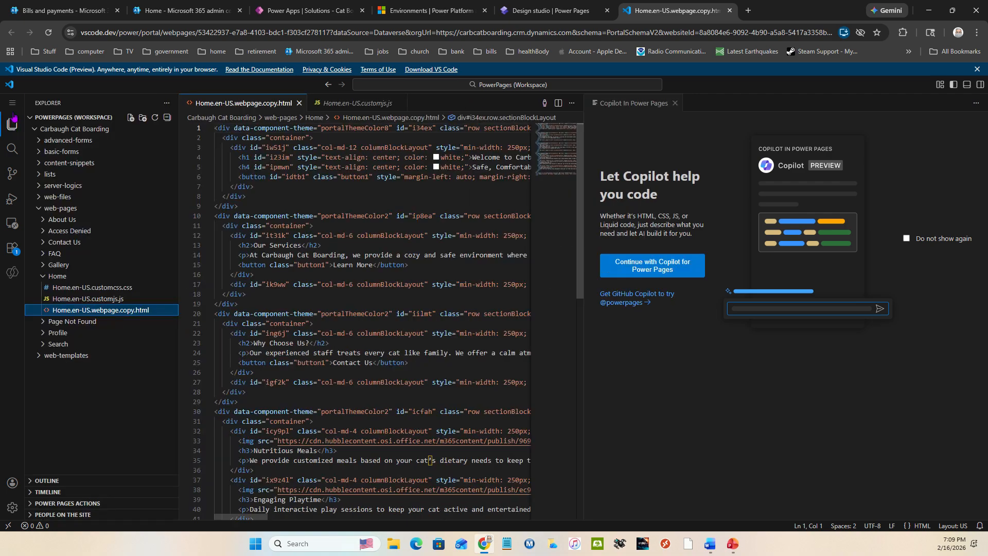
Look over the code editor's file commands, close the editor and return to the Power Pages design studio without syncing
left_click(13, 102)
mouse_move(69, 105)
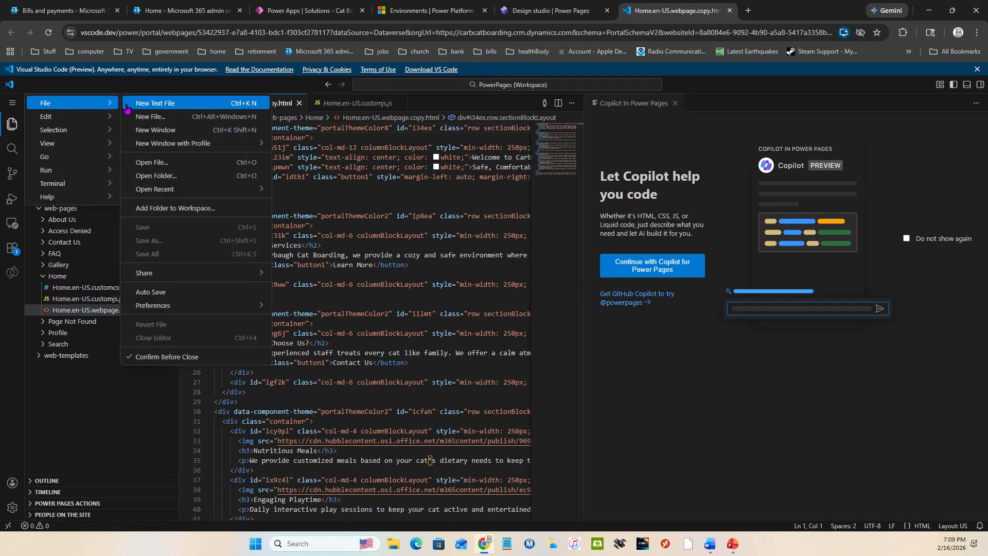
mouse_move(171, 307)
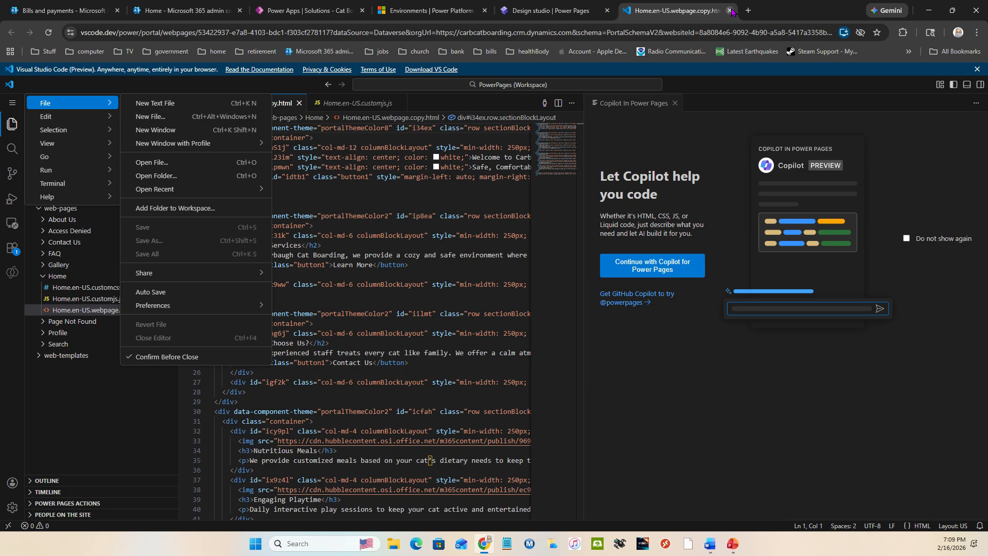
left_click(729, 10)
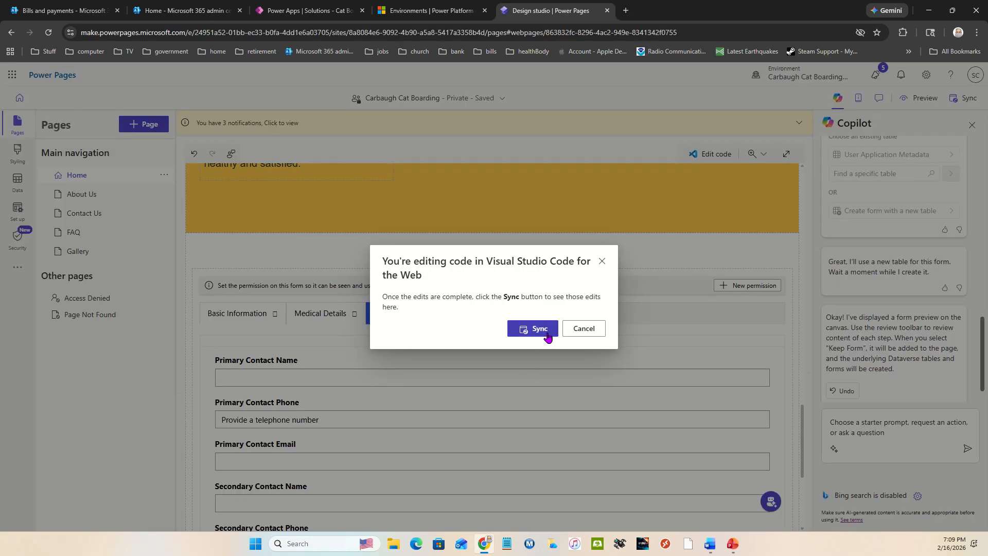
left_click(584, 329)
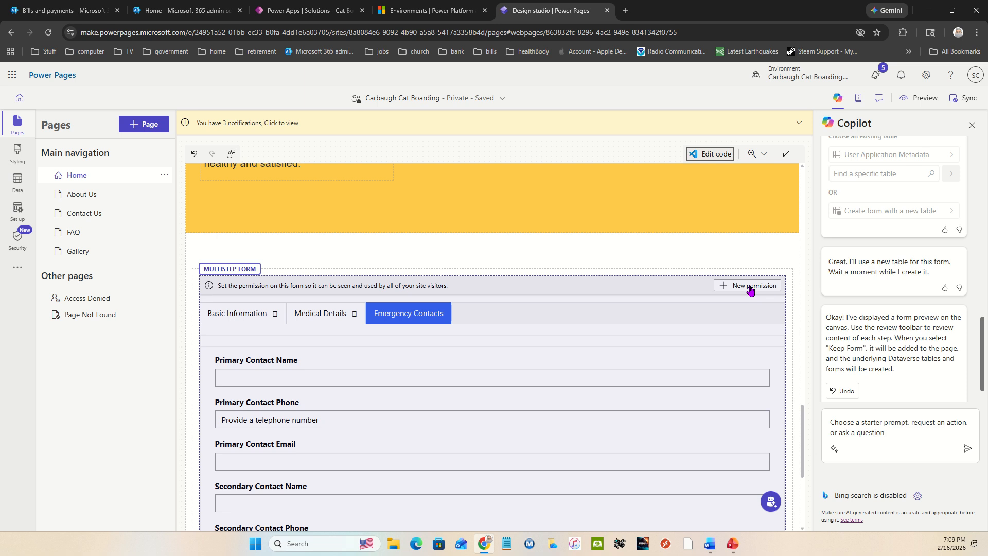
Try a new table permission for the form with Contact access, and check the Copilot Cat Pet Data Entry table's relationships for it
left_click(747, 285)
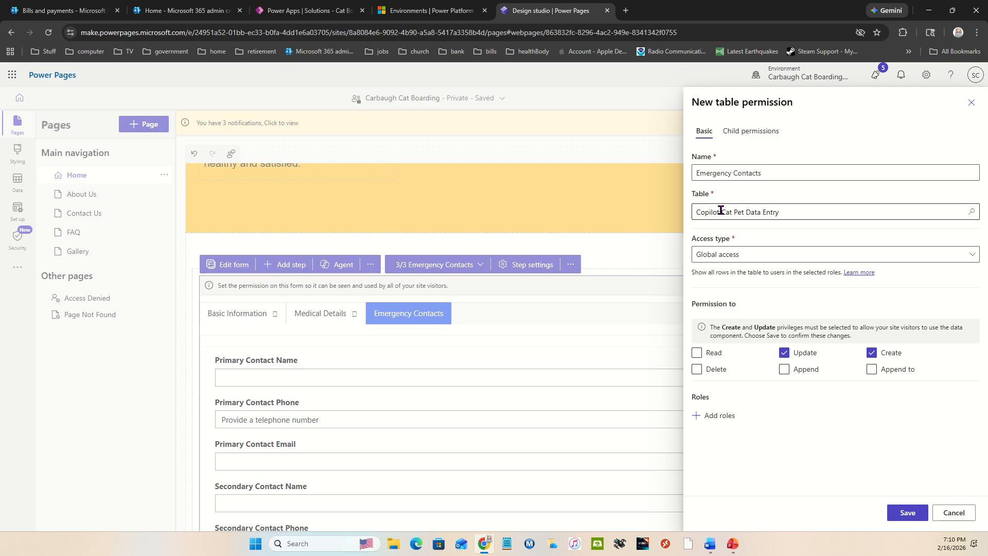
left_click(744, 253)
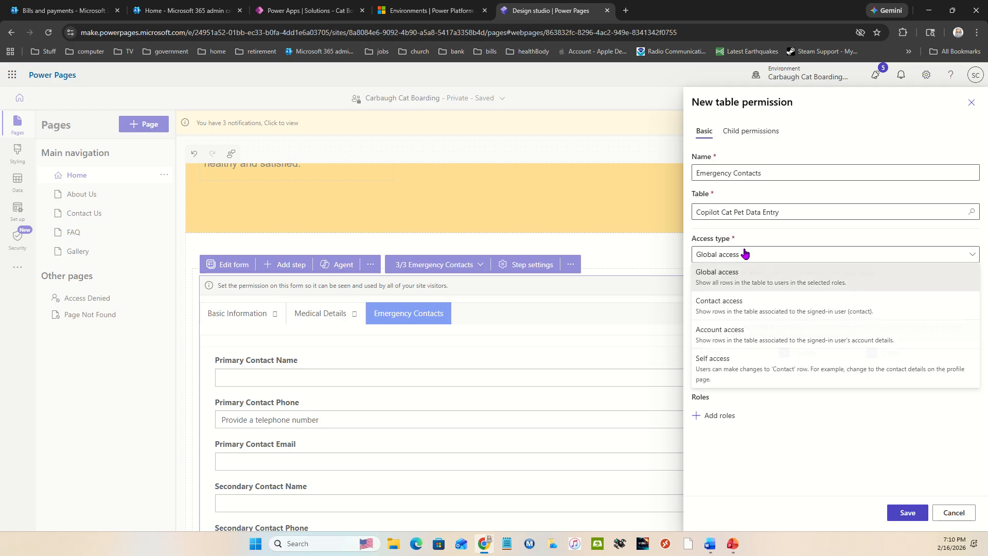
left_click(747, 310)
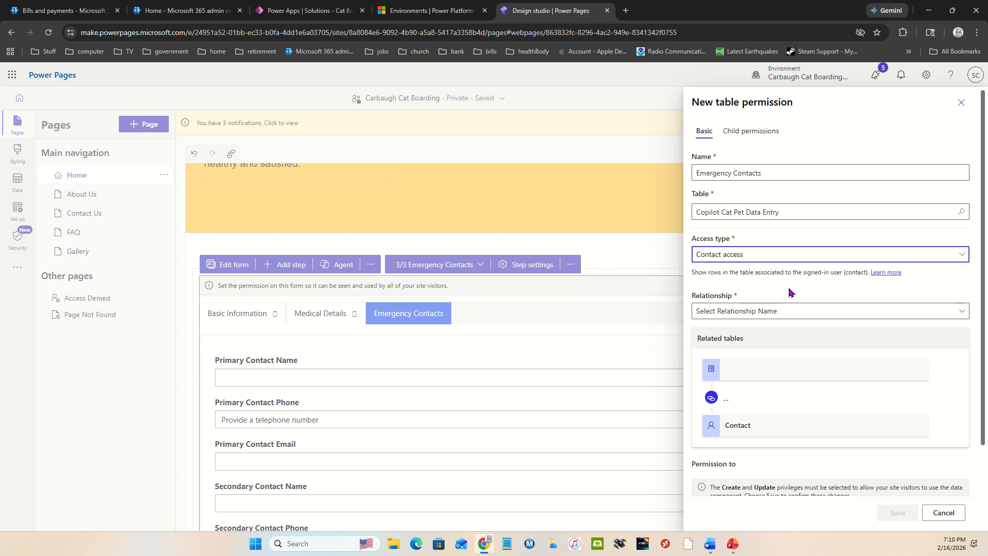
left_click(792, 309)
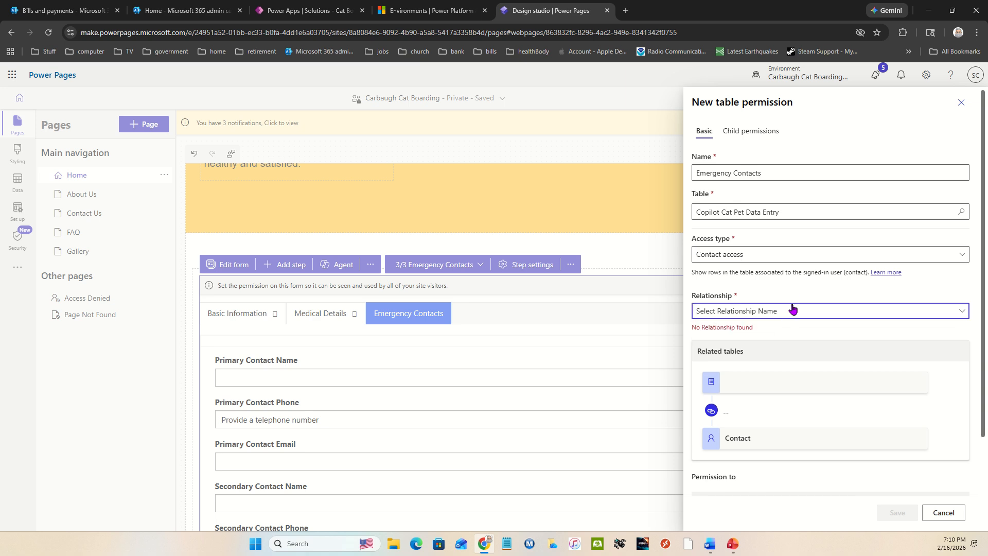
left_click(823, 289)
left_click(746, 319)
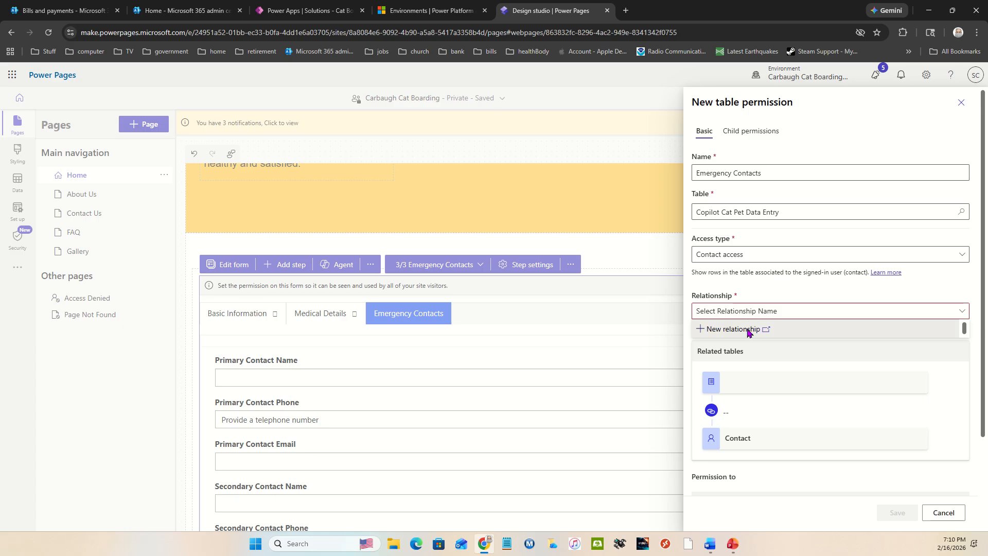
left_click(746, 328)
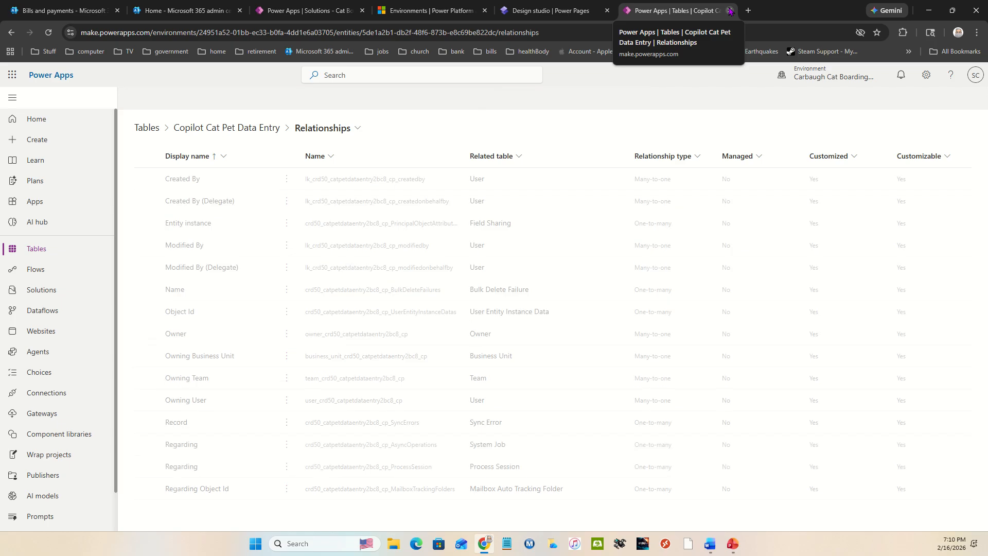
left_click(730, 11)
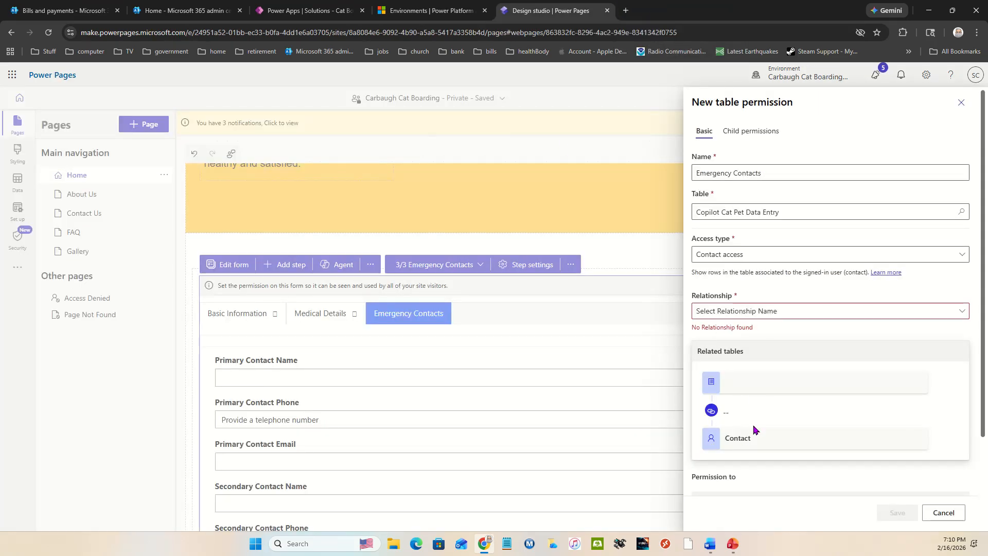
Examine the privileges and assignable roles of the new table permission, and discard the unsaved permission
scroll(741, 396, "down", 3)
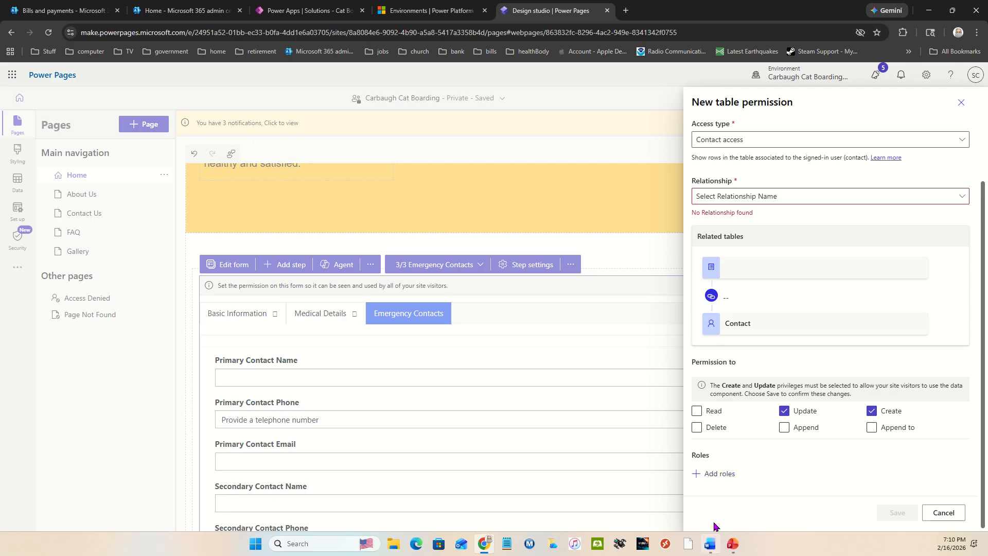
left_click(711, 476)
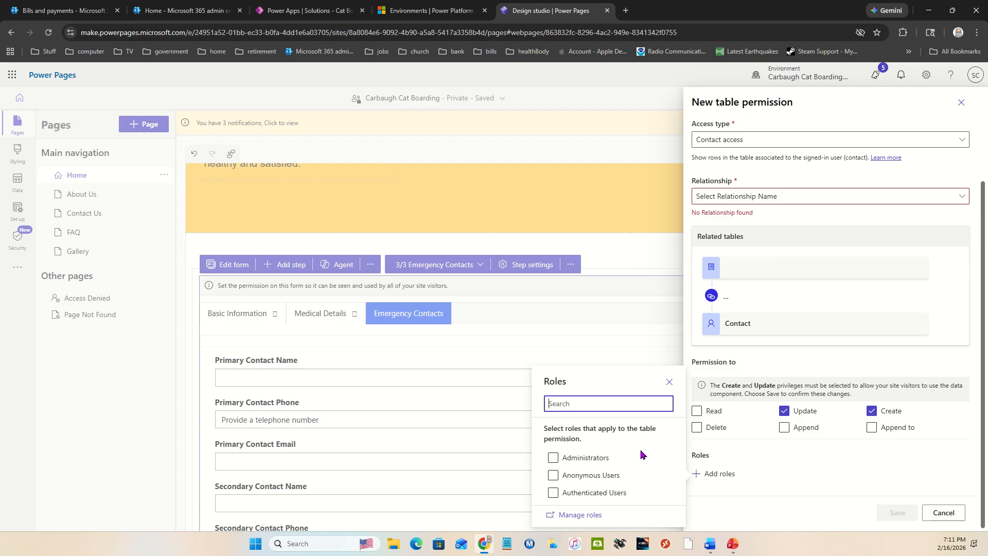
left_click(585, 459)
left_click(560, 479)
left_click(561, 495)
left_click(562, 480)
left_click(948, 510)
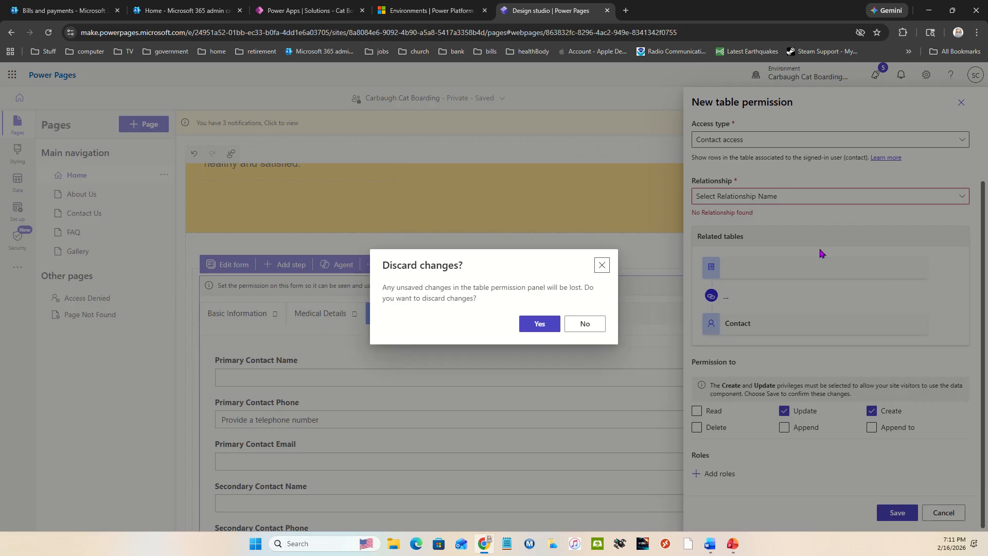
left_click(539, 324)
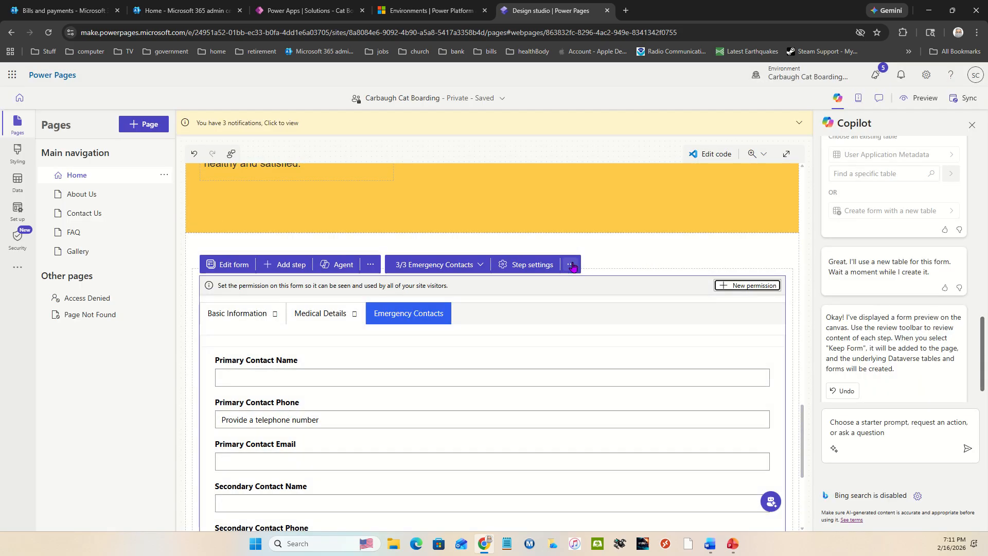
Inspect the Emergency Contacts step's extra actions and the multistep form's setup settings without changing them
left_click(571, 265)
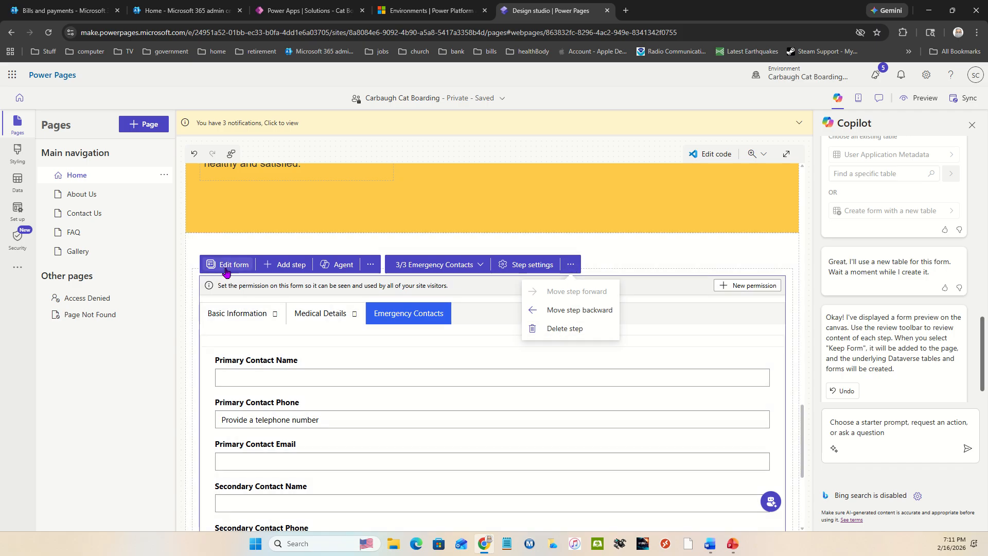
left_click(227, 267)
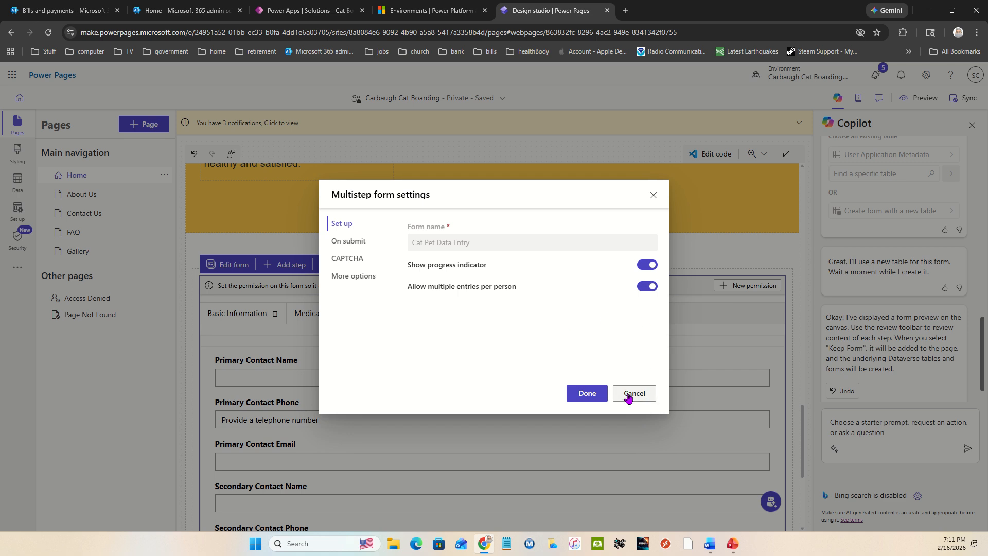
left_click(652, 196)
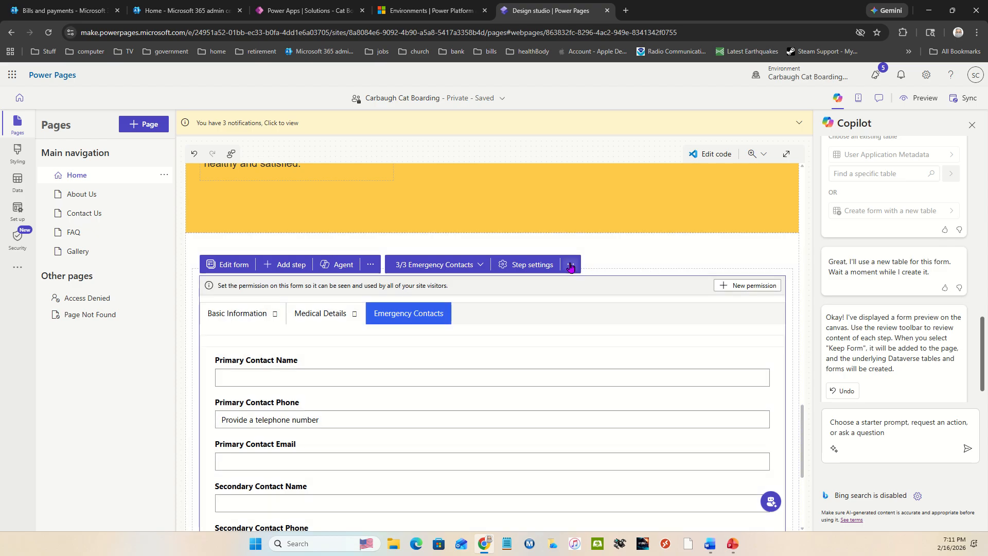
Delete the Emergency Contacts, Basic Information and Medical Details steps from the multistep form on the Home page
left_click(570, 264)
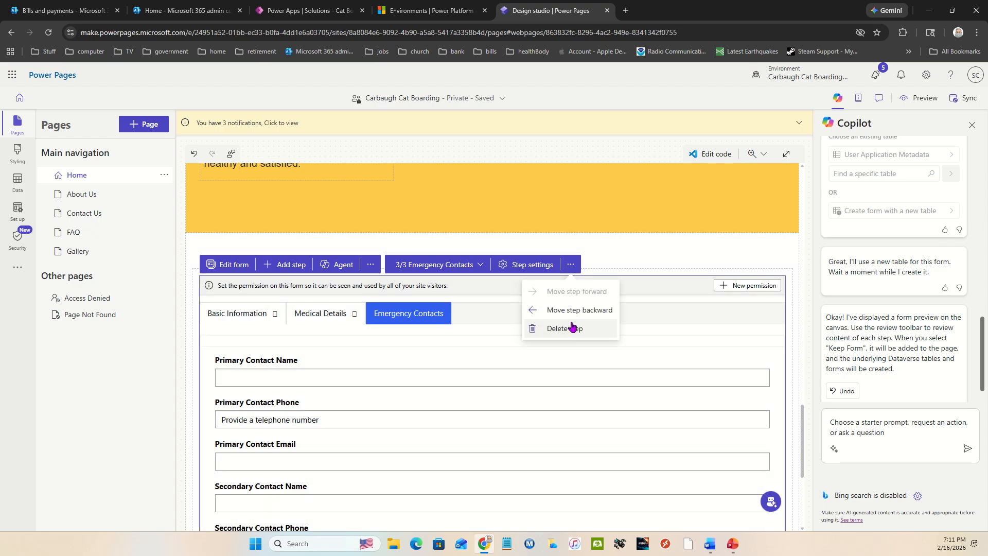
left_click(570, 328)
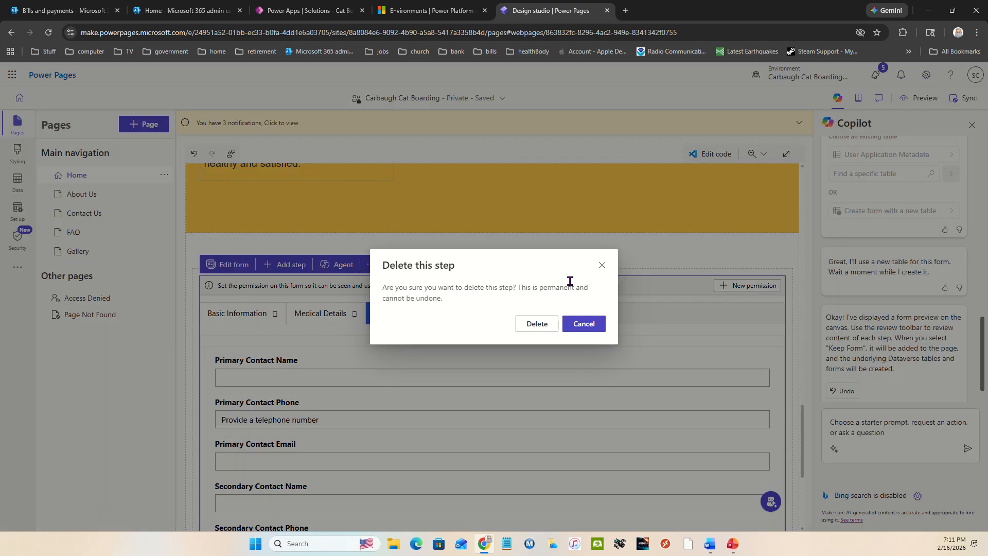
left_click(534, 324)
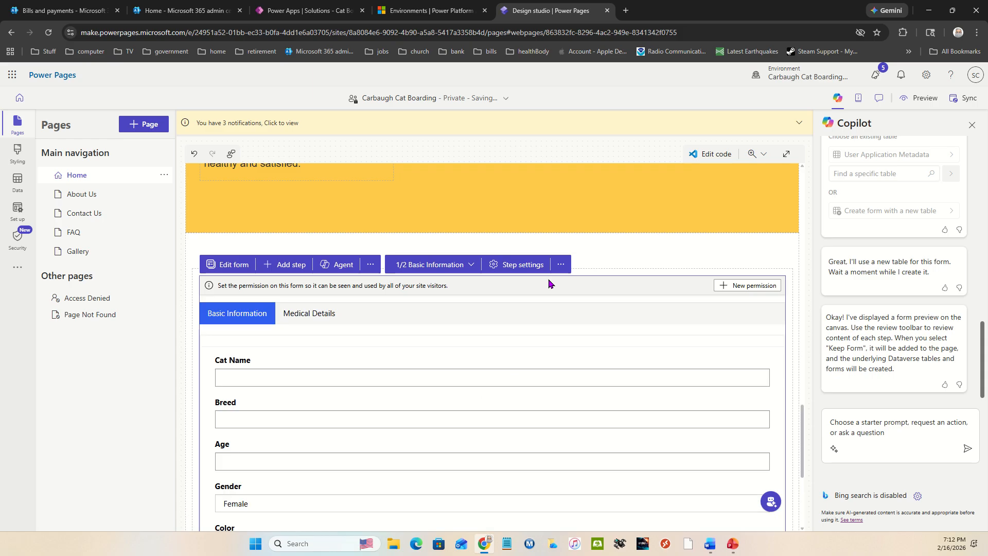
left_click(560, 264)
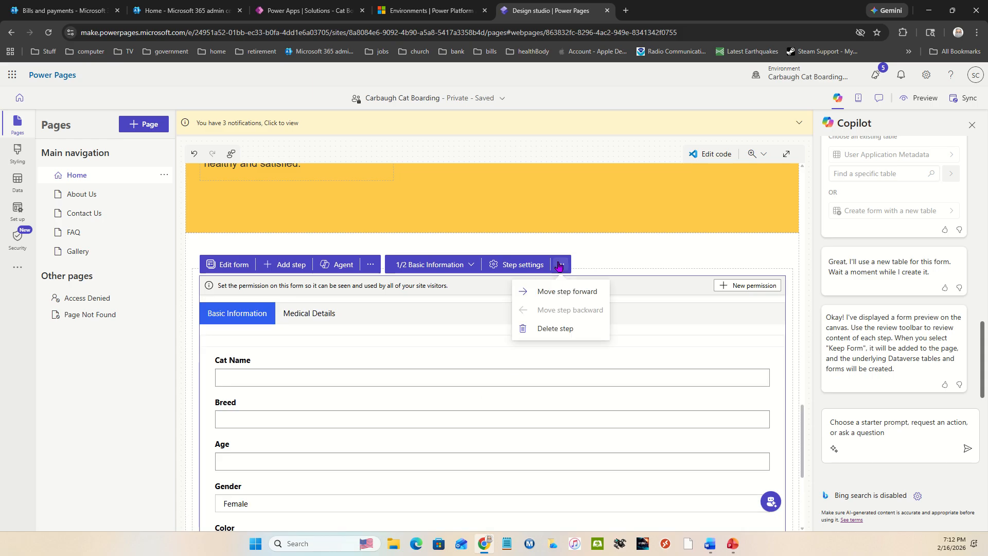
left_click(557, 328)
left_click(538, 325)
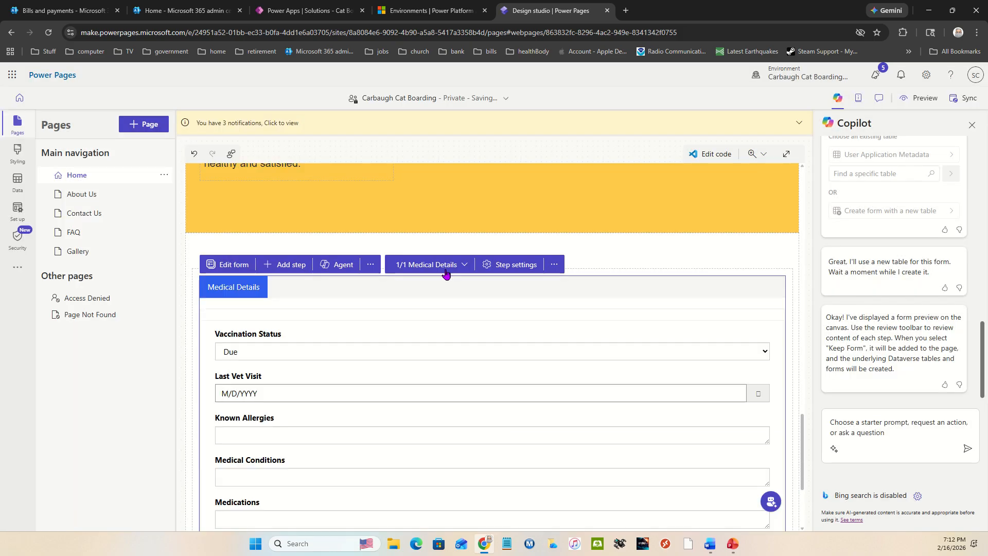
left_click(554, 265)
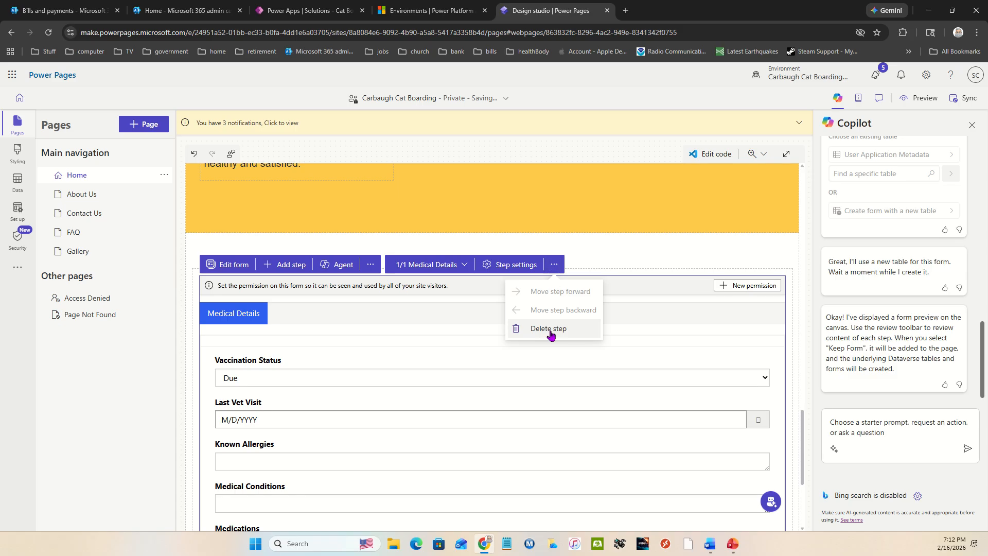
left_click(555, 329)
left_click(538, 325)
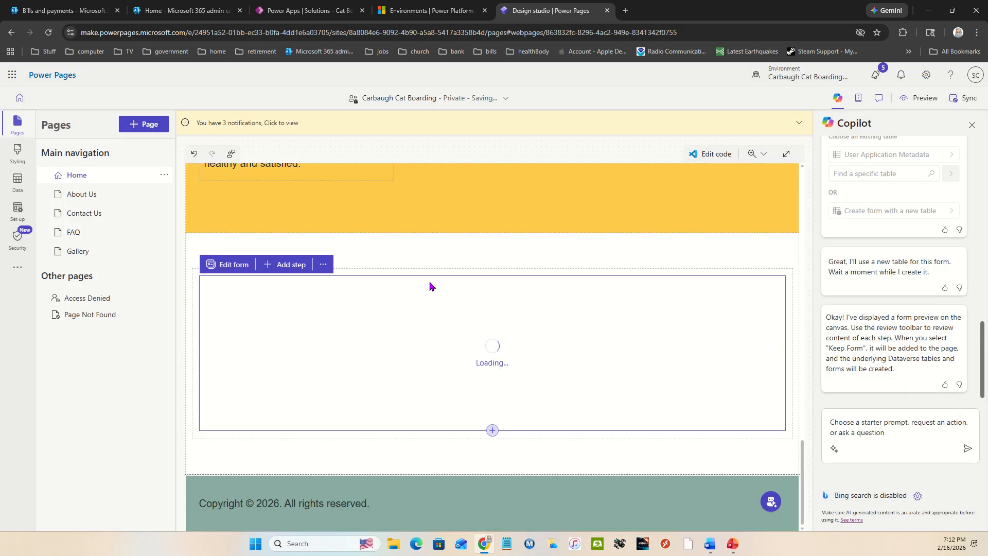
Delete the emptied multistep form from the Home page's last section and review the rest of the page
left_click(323, 266)
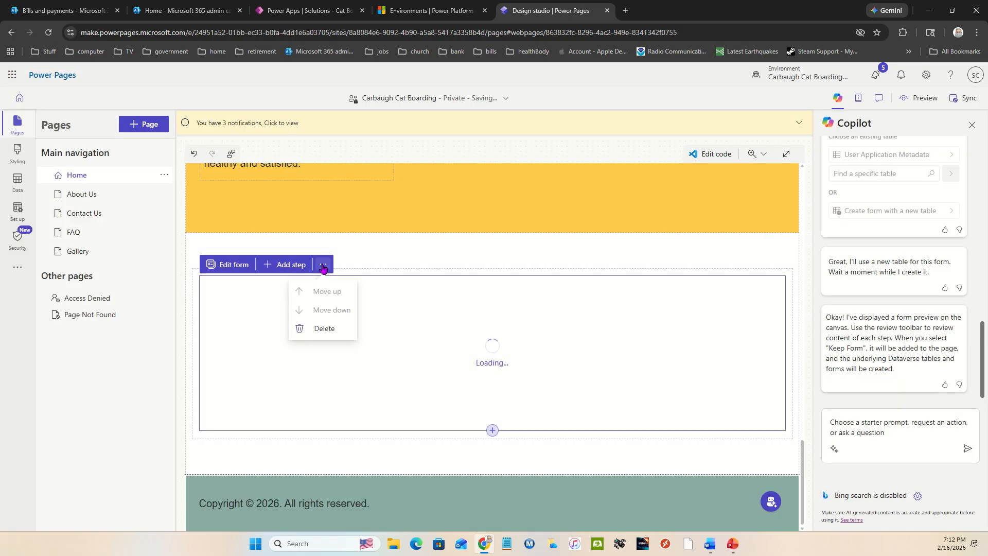
left_click(324, 328)
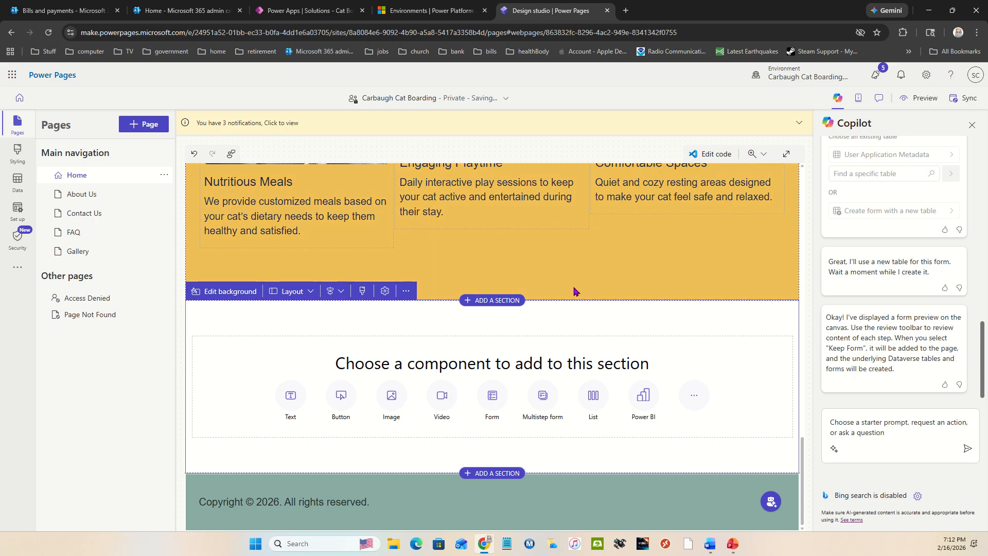
scroll(651, 498, "down", 1)
scroll(562, 268, "up", 1)
scroll(540, 280, "up", 15)
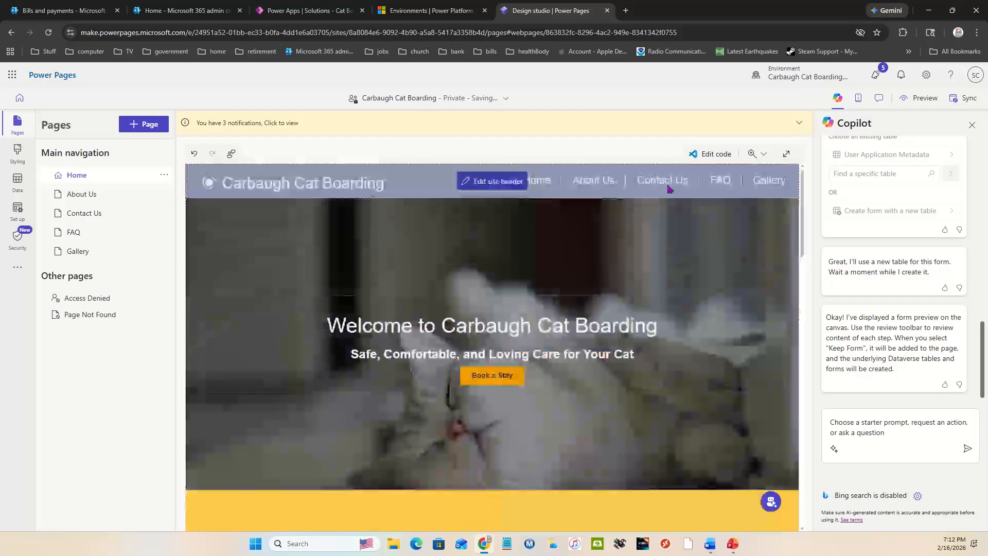
scroll(537, 412, "down", 1)
scroll(537, 412, "down", 10)
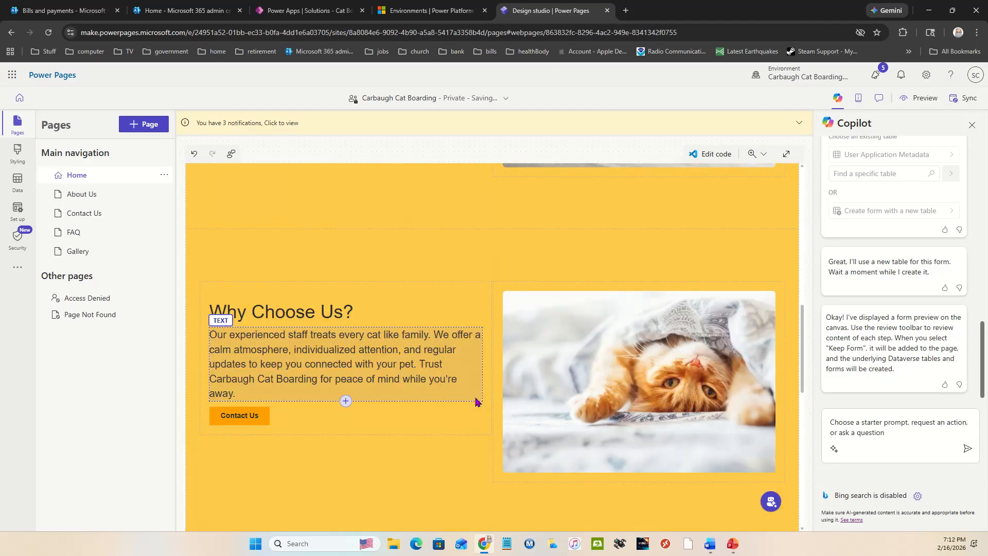
scroll(475, 401, "down", 8)
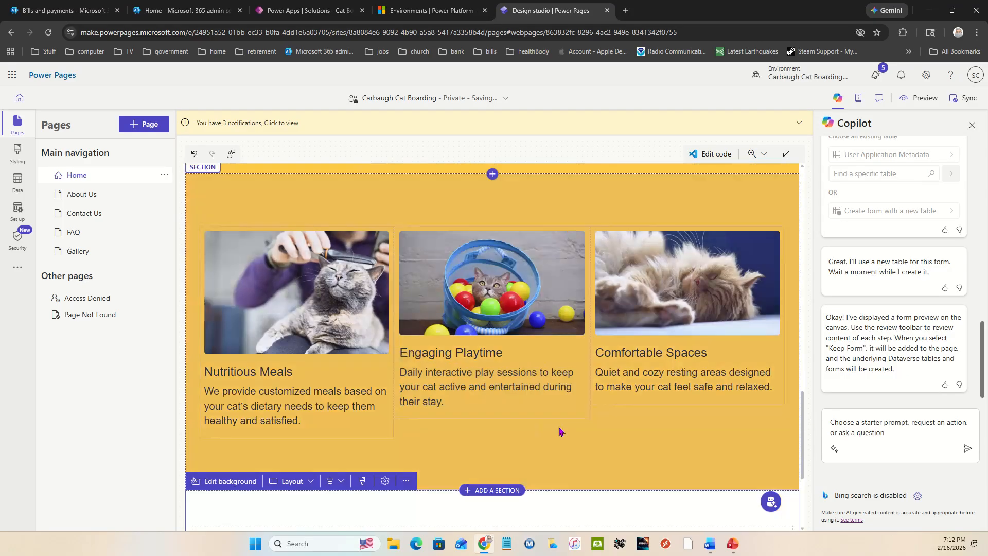
scroll(559, 432, "down", 4)
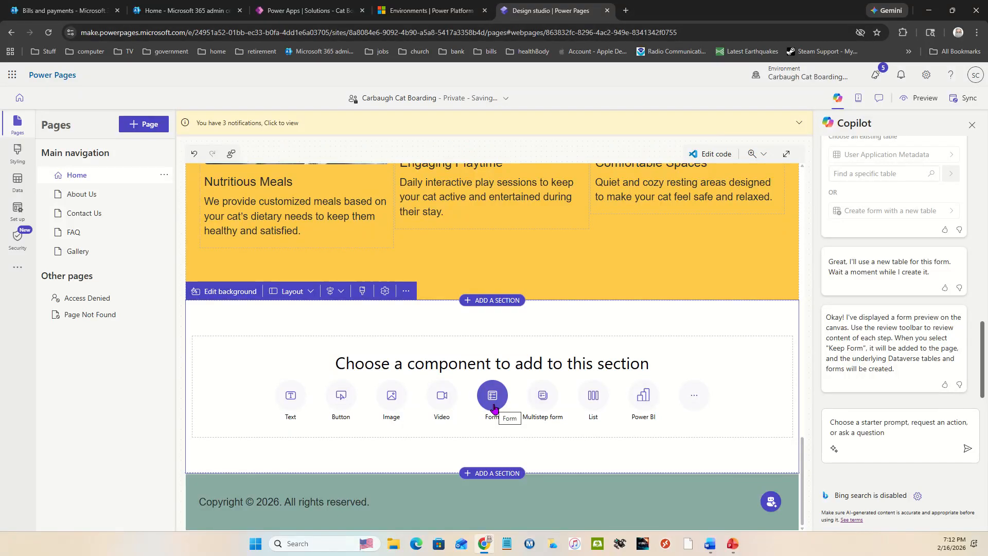
Add a list to the empty Home page section using the Copilot Cat Pet Data Entry table and its Active Copilot Cat Pet Data Entry view
left_click(597, 398)
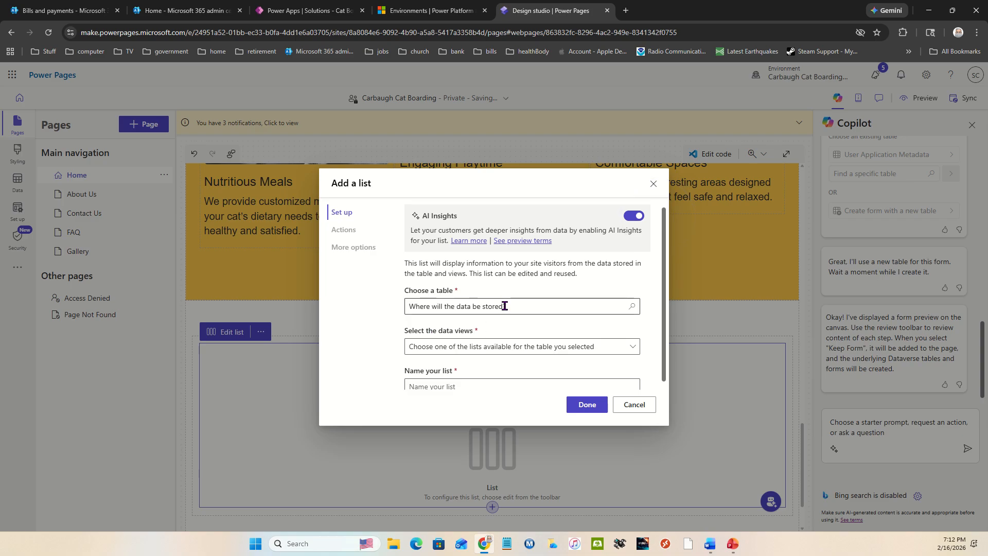
left_click(547, 306)
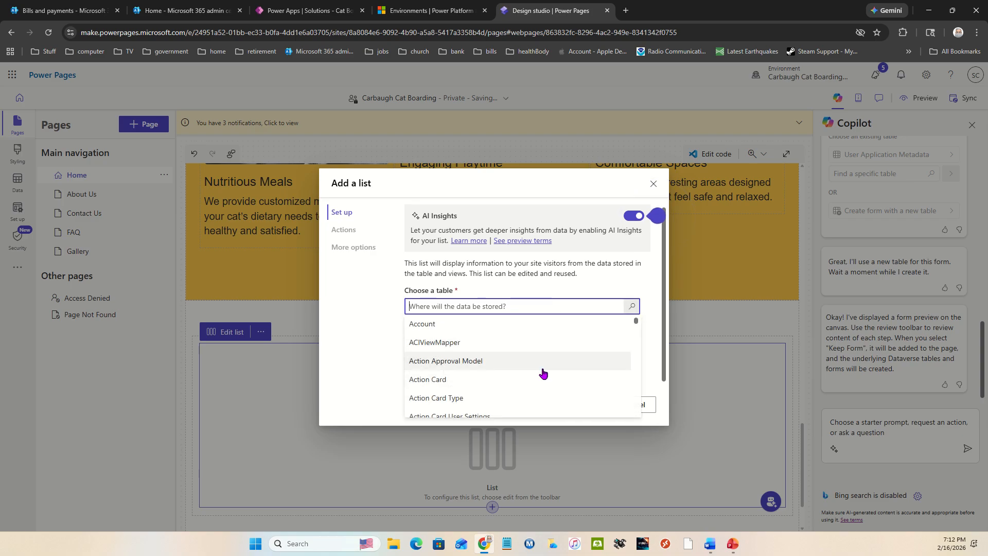
type("co")
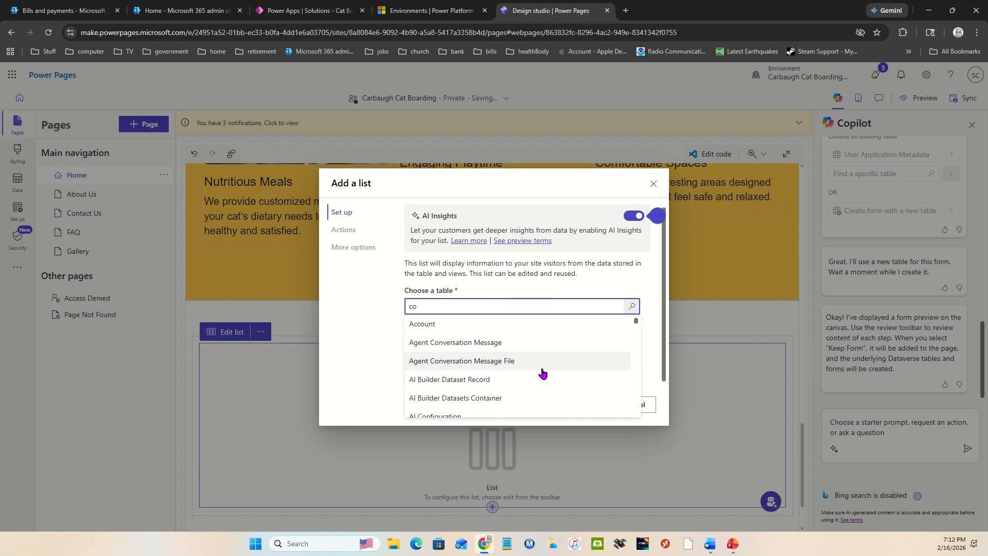
type("pi")
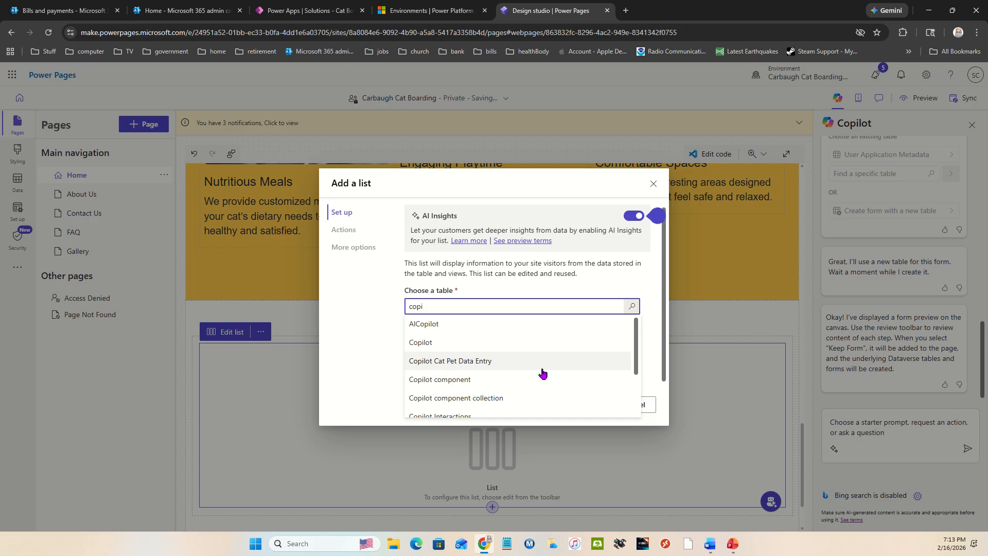
left_click(513, 363)
left_click(608, 347)
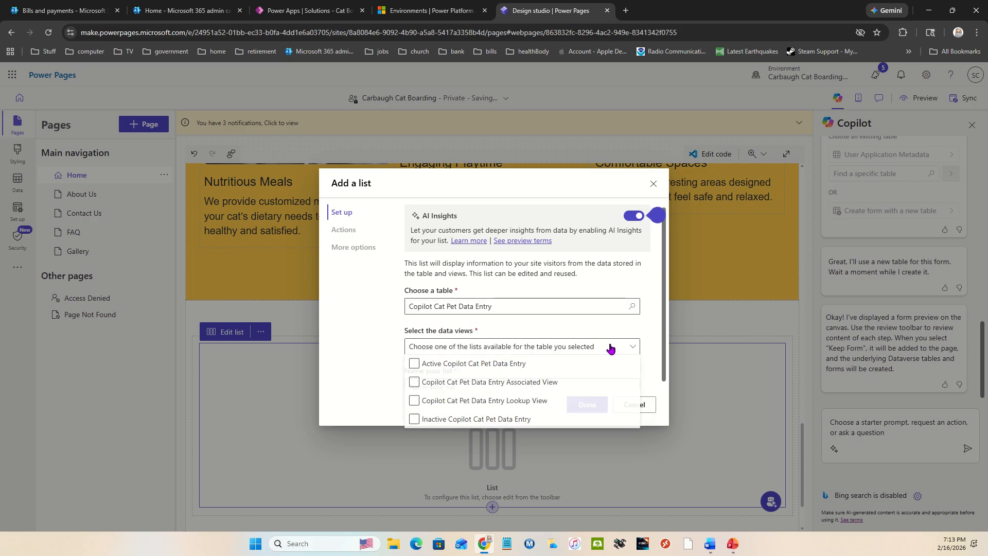
left_click(417, 365)
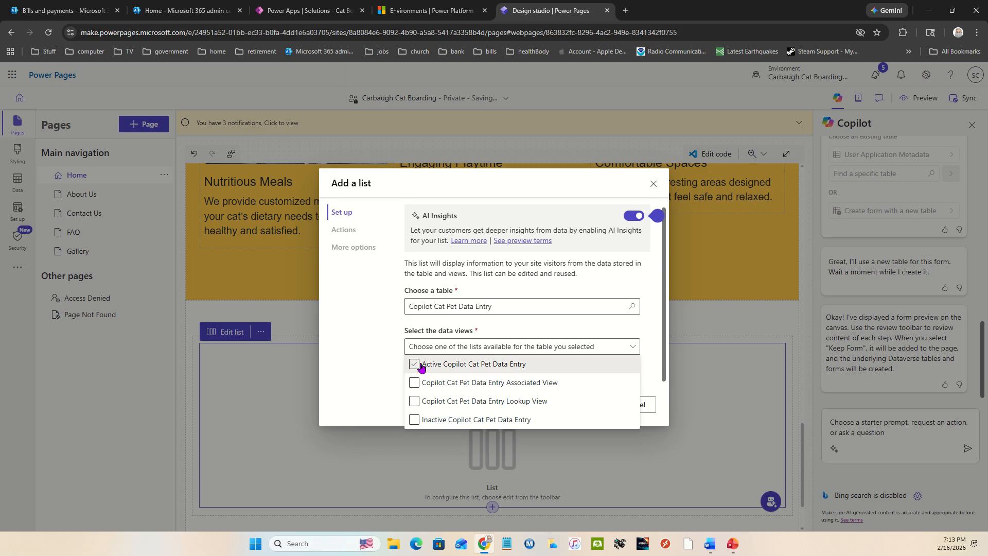
left_click(585, 329)
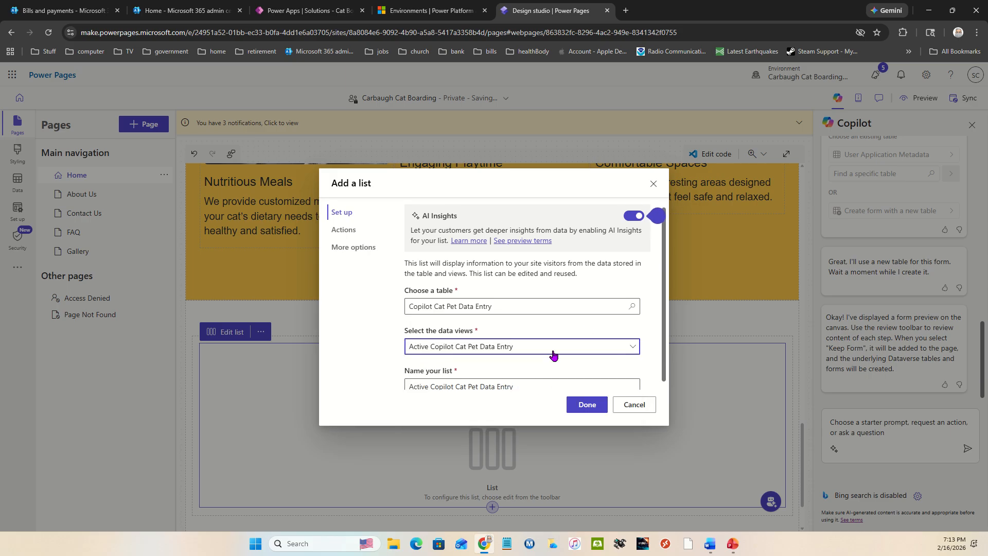
scroll(551, 355, "down", 1)
left_click(587, 405)
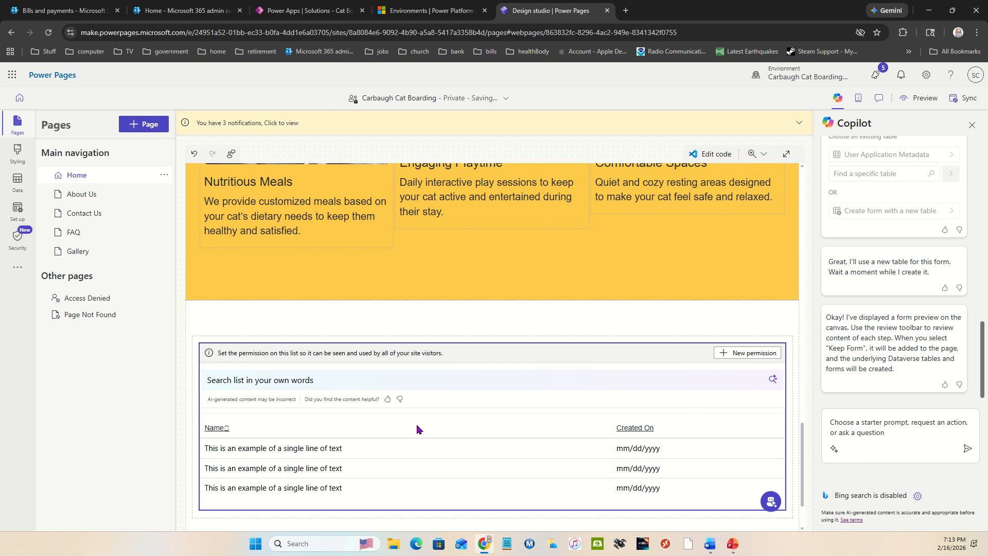
Delete the Copilot Cat Pet Data Entry list from the Home page section
left_click(444, 404)
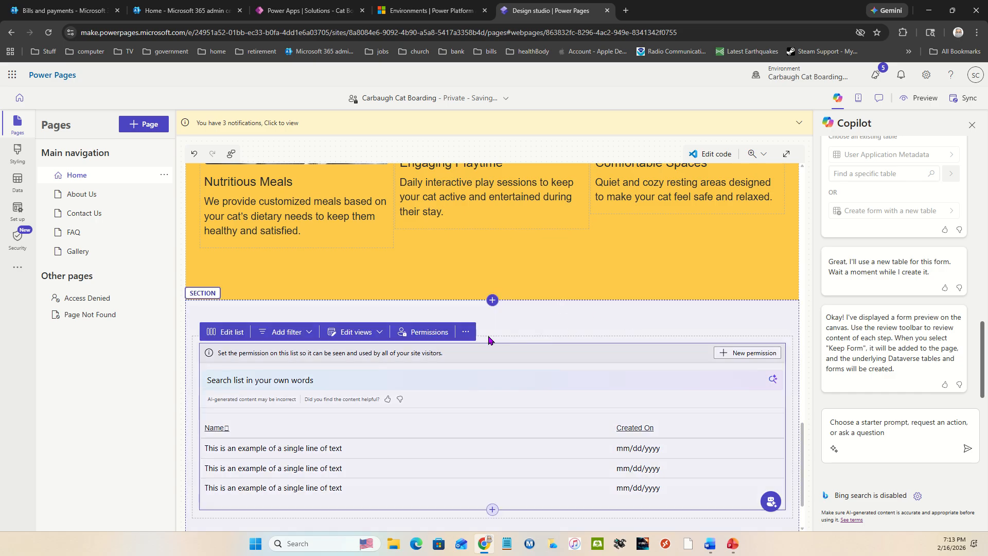
left_click(469, 335)
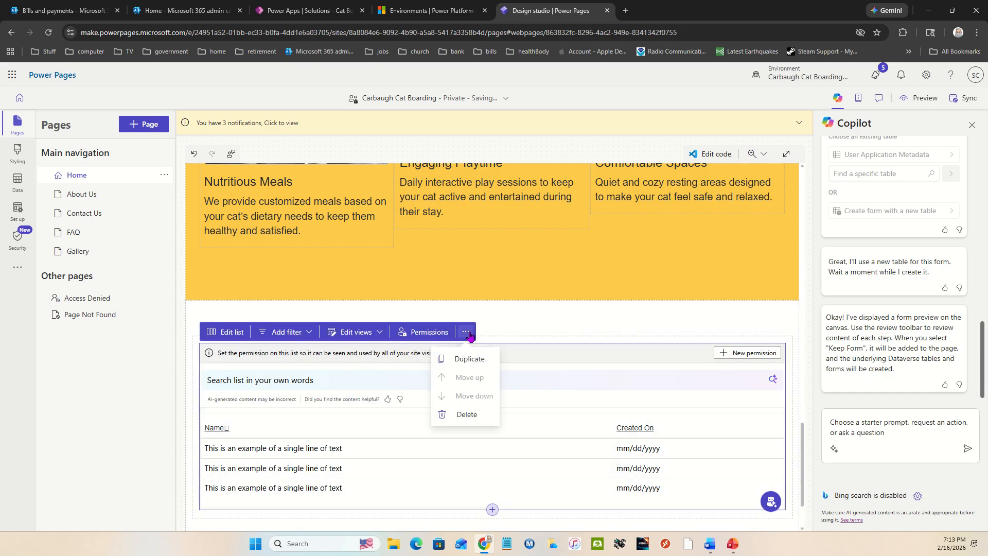
left_click(468, 411)
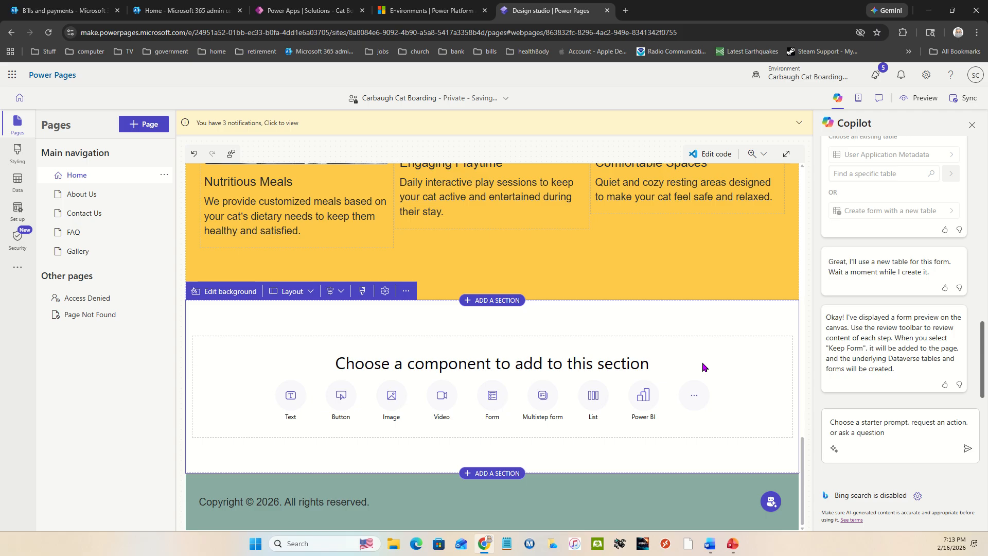
Try adding a one-column section below the Nutritious Meals section, and delete the extra blank section
left_click(495, 301)
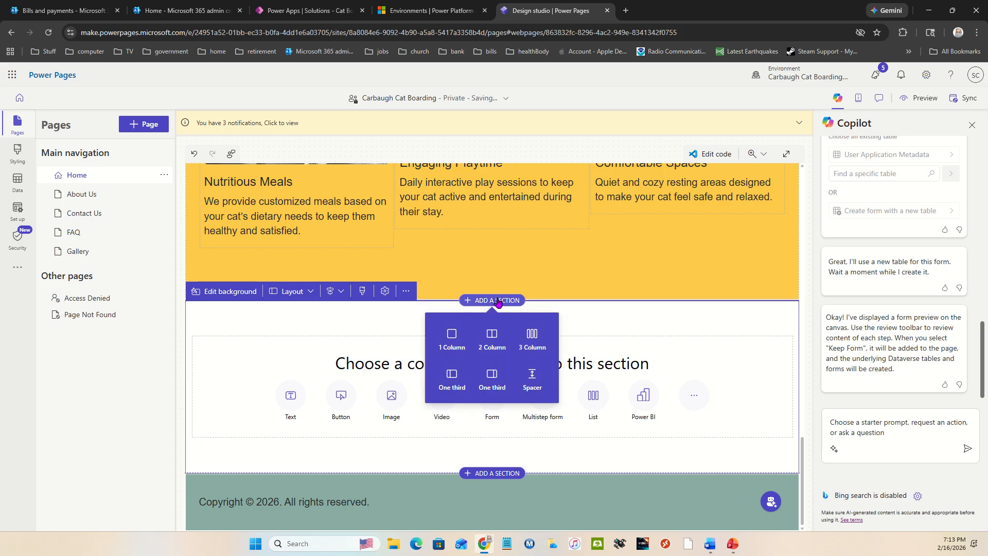
left_click(451, 335)
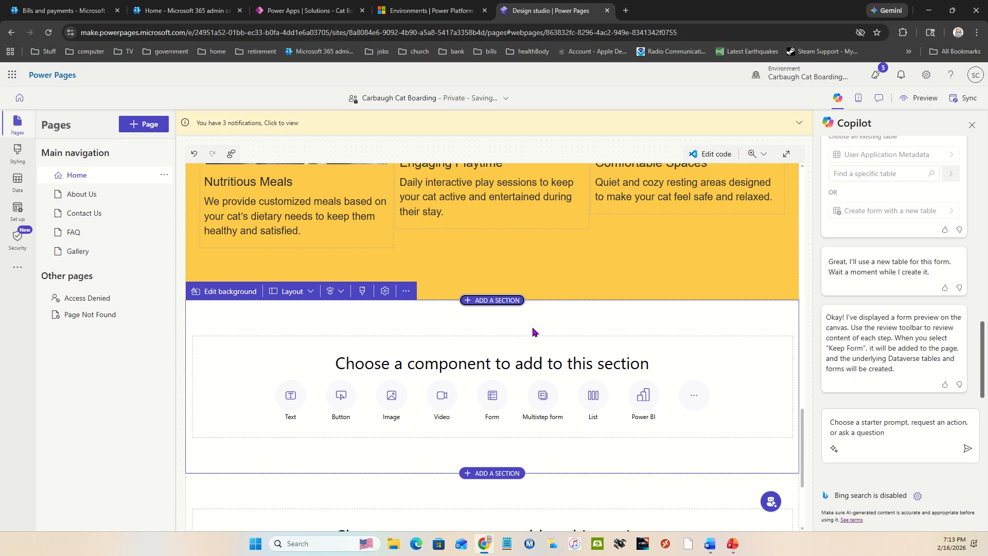
left_click(406, 291)
left_click(393, 370)
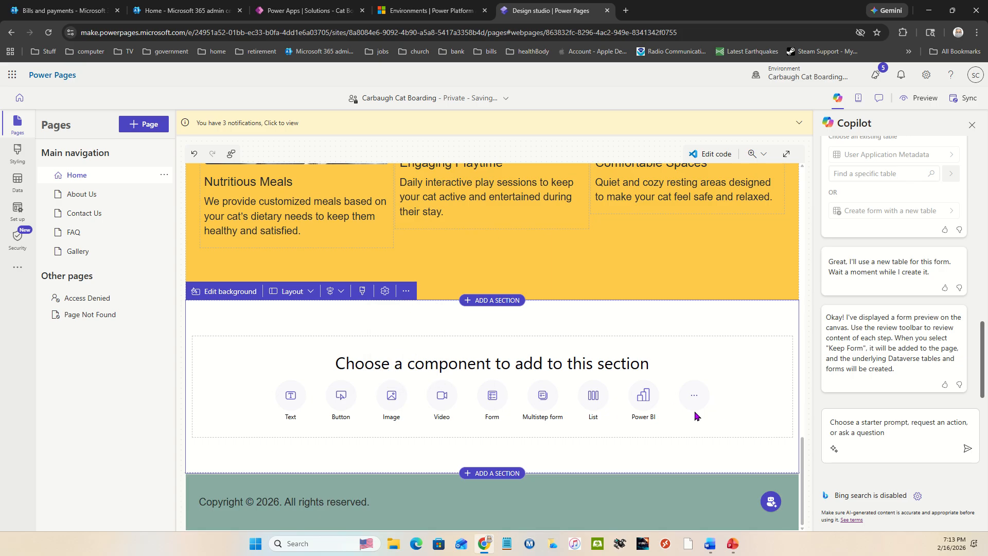
Delete the remaining empty section above the Home page footer
left_click(405, 291)
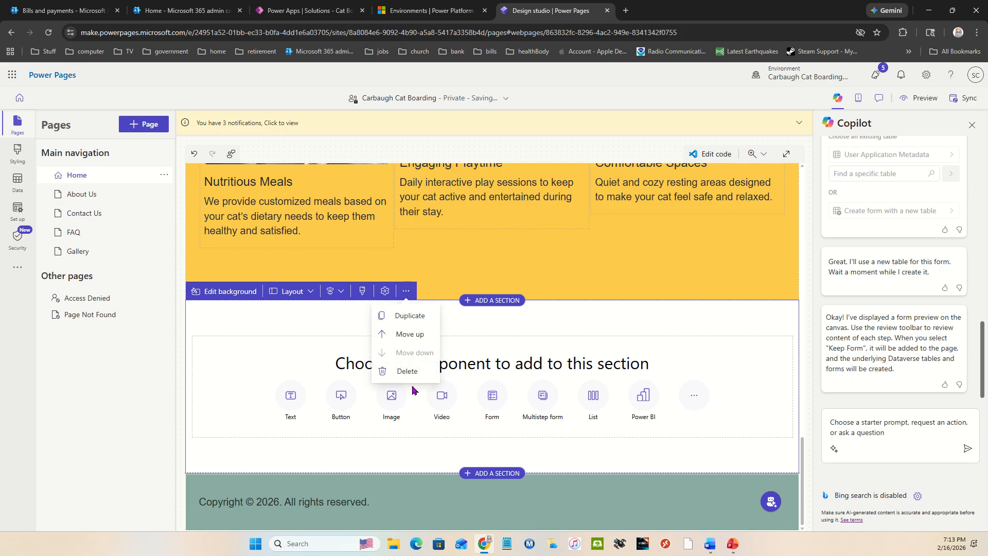
left_click(408, 371)
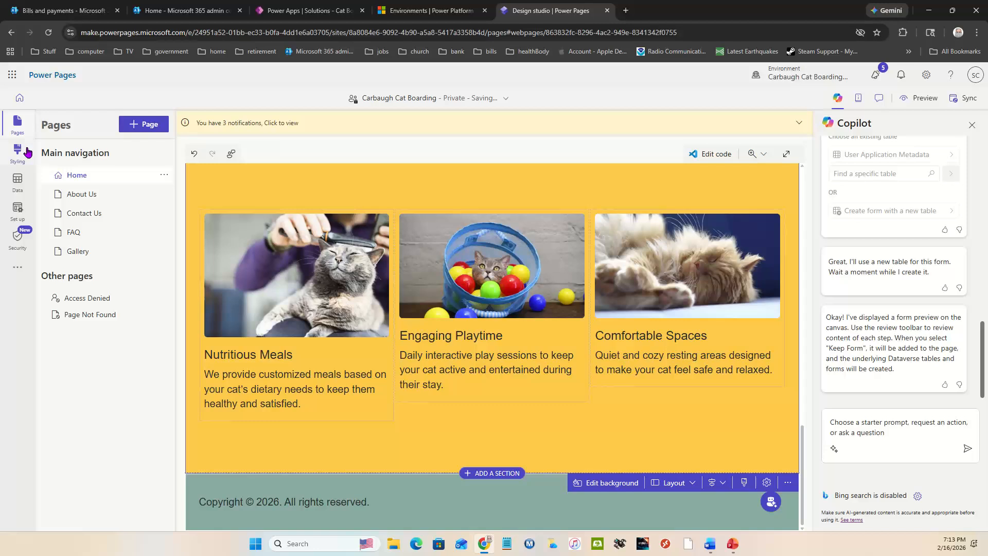
Open the Active Copilot Cat Pet Data Entry view in the site's table data and remove its Created On column
left_click(15, 185)
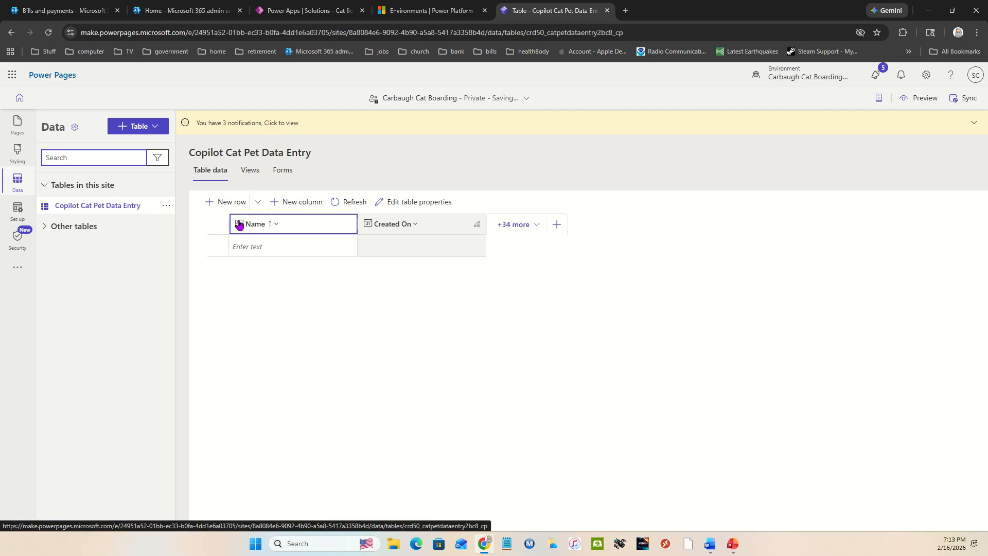
left_click(251, 171)
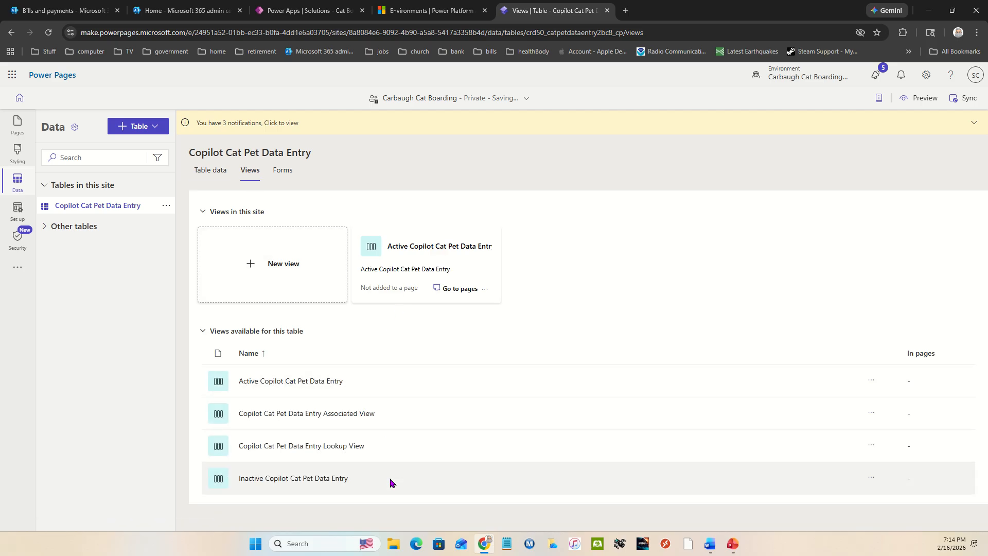
left_click(311, 383)
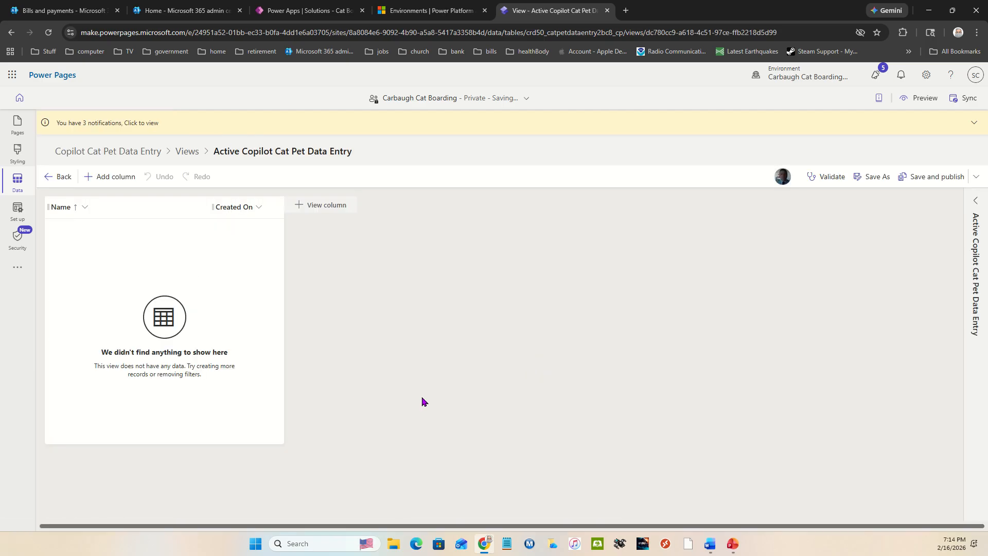
left_click(257, 209)
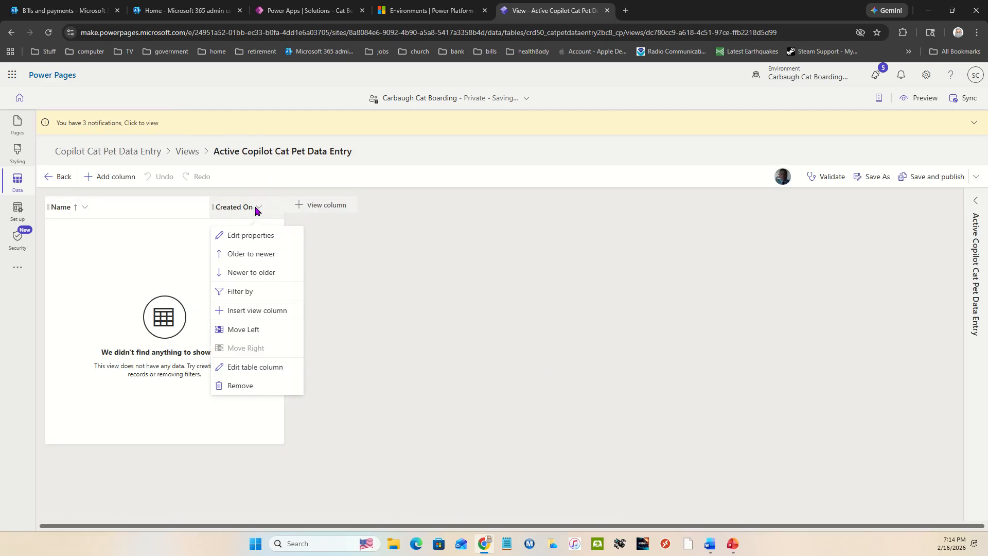
left_click(244, 387)
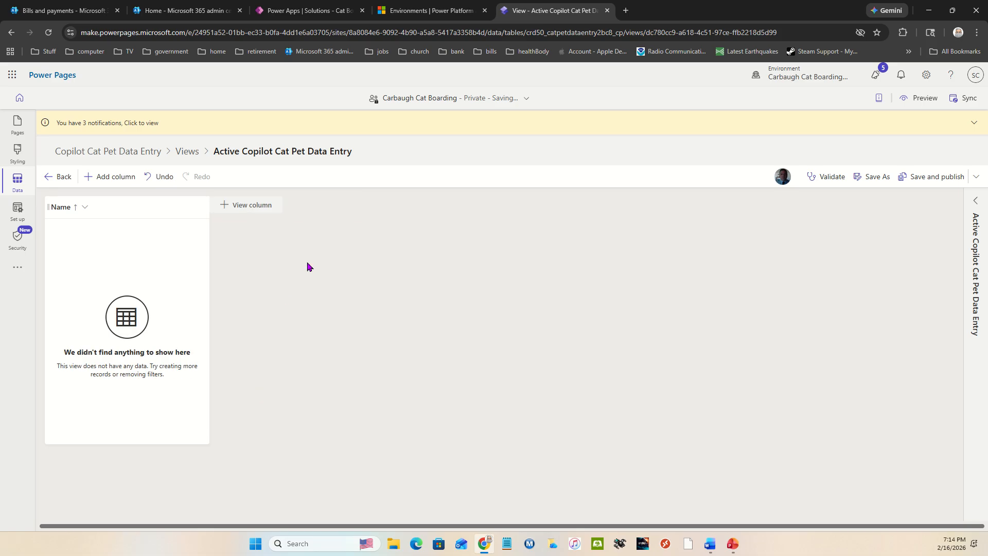
Add the Cat Name, Breed and Color columns to the Active Copilot Cat Pet Data Entry view
left_click(249, 211)
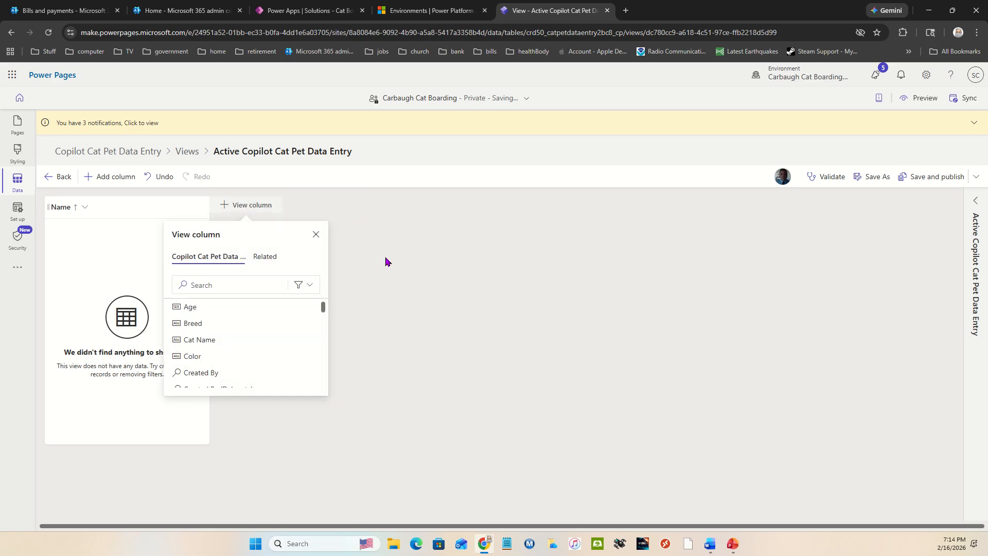
mouse_move(256, 314)
scroll(246, 316, "down", 1)
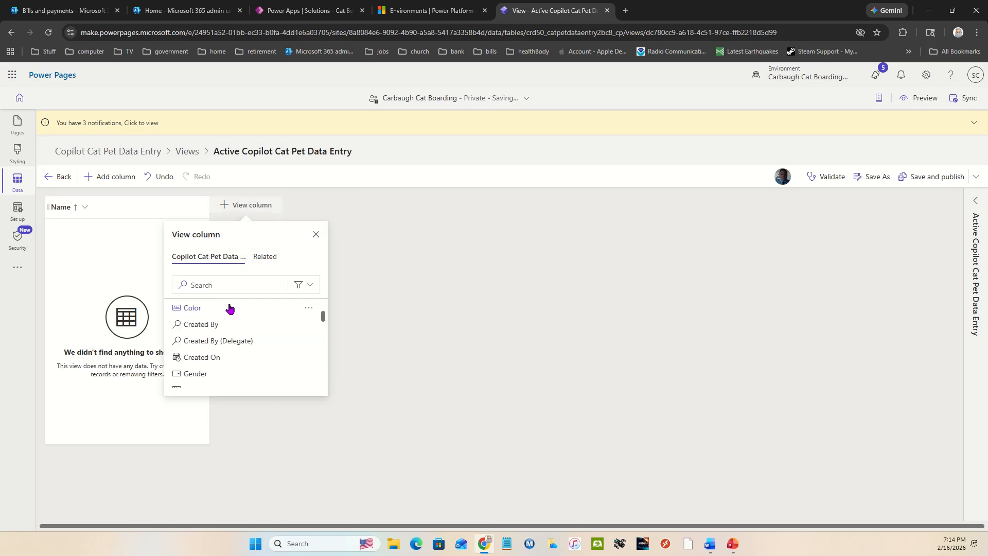
scroll(229, 319, "up", 1)
left_click(221, 339)
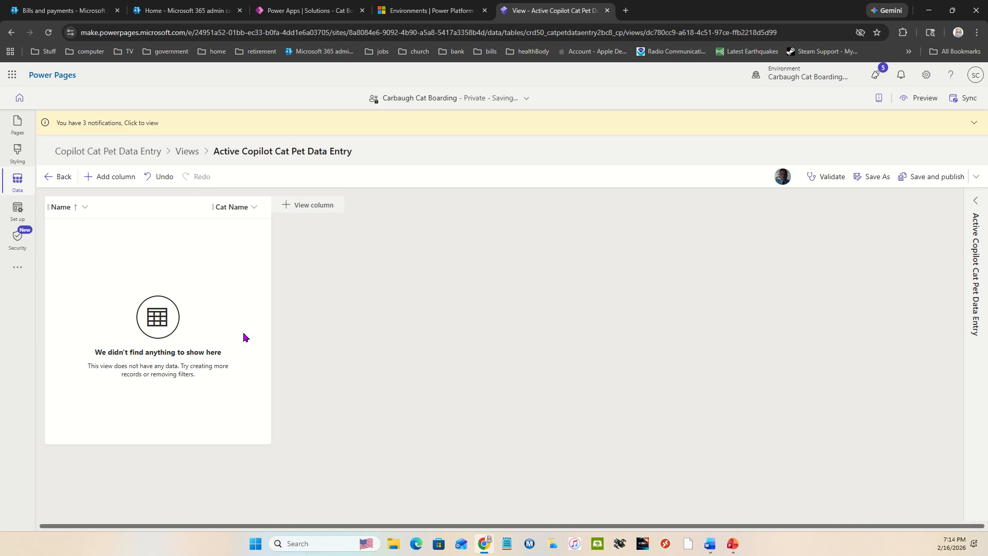
left_click(302, 208)
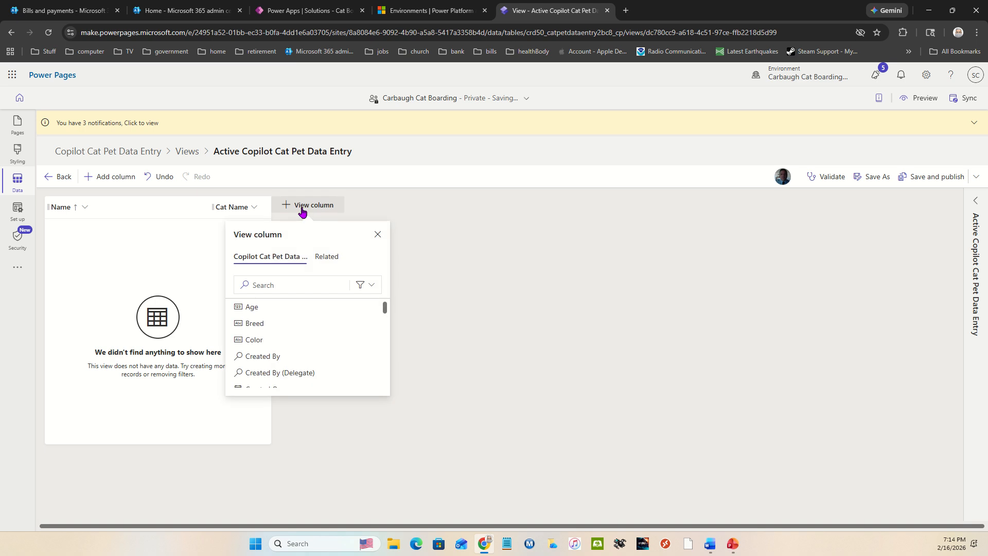
left_click(282, 323)
left_click(344, 208)
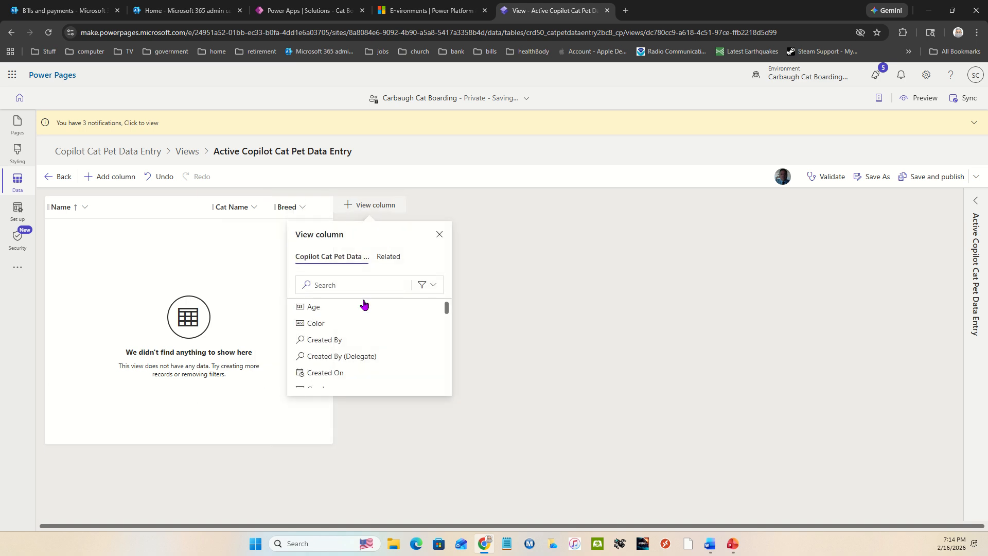
left_click(327, 320)
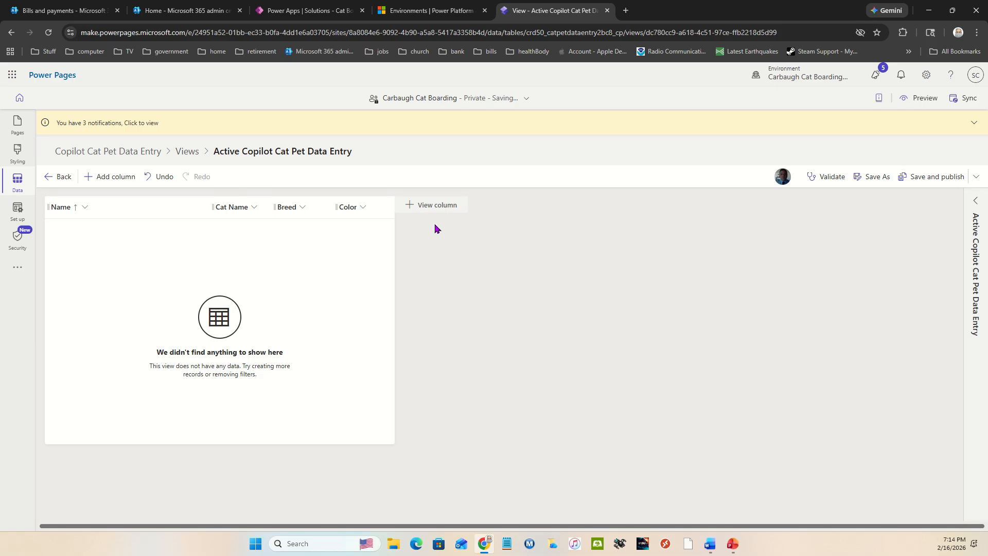
Look through the columns still available to add to the Active Copilot Cat Pet Data Entry view, from Age to Vaccination Status
left_click(447, 206)
scroll(422, 360, "down", 10)
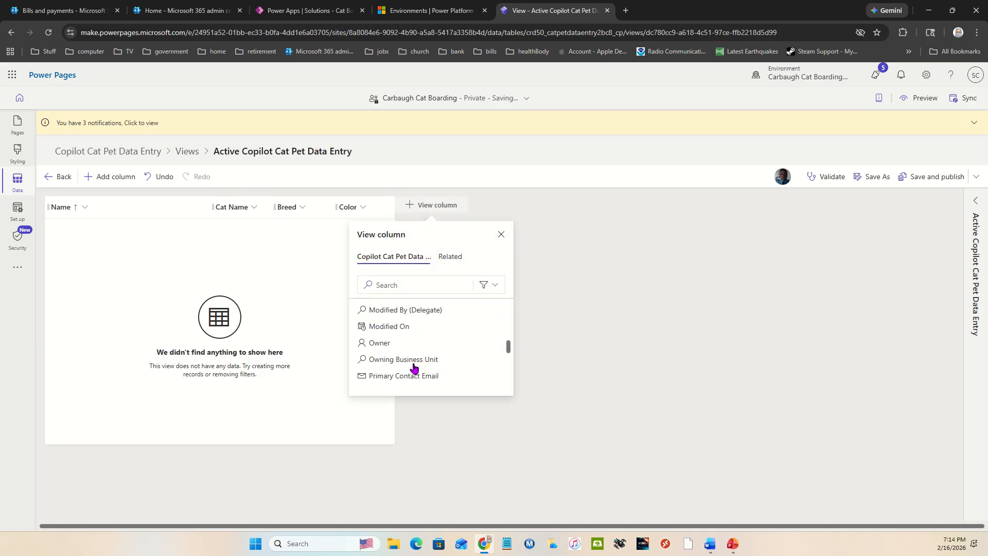
scroll(437, 371, "down", 2)
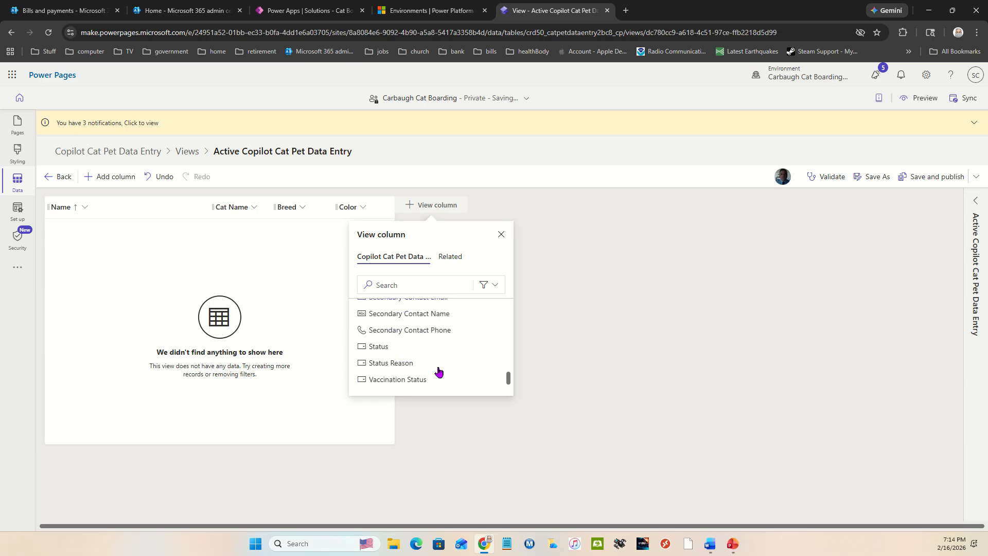
mouse_move(428, 383)
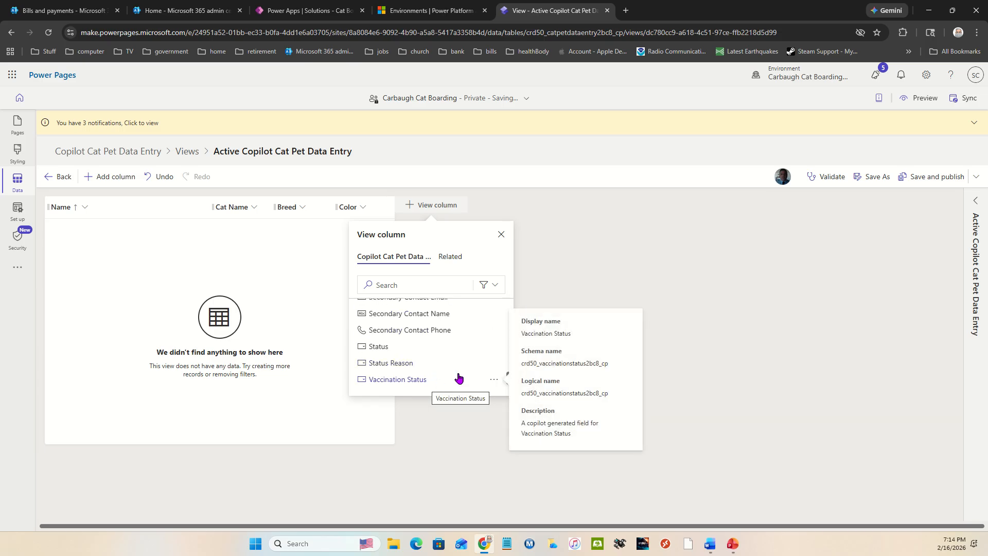
scroll(458, 377, "up", 2)
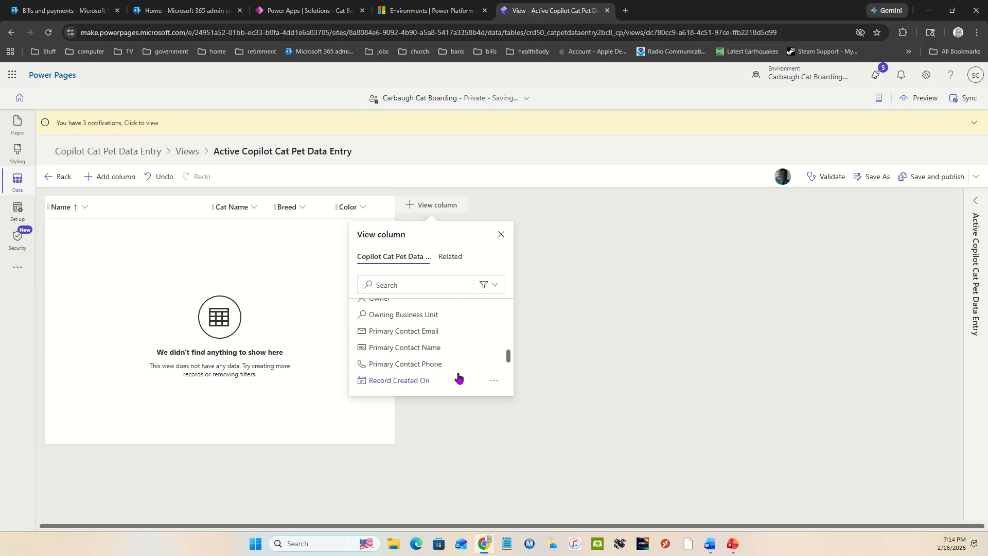
scroll(458, 377, "down", 1)
mouse_move(458, 377)
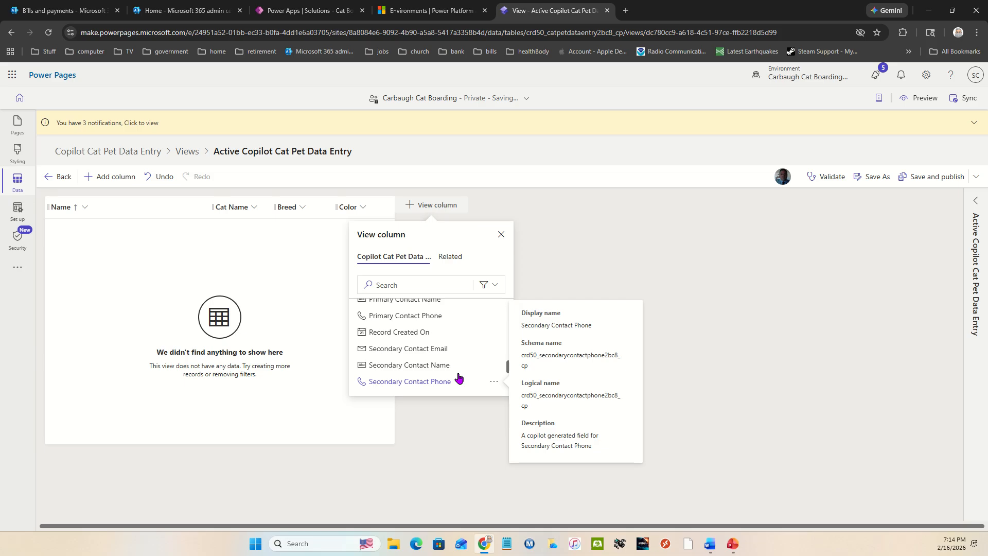
scroll(458, 377, "down", 1)
scroll(459, 377, "up", 3)
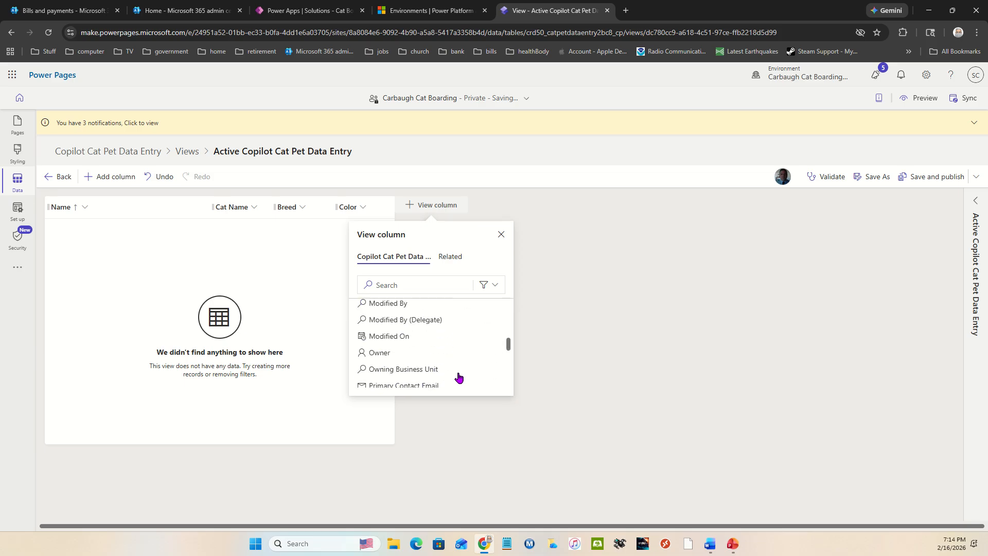
scroll(459, 377, "up", 3)
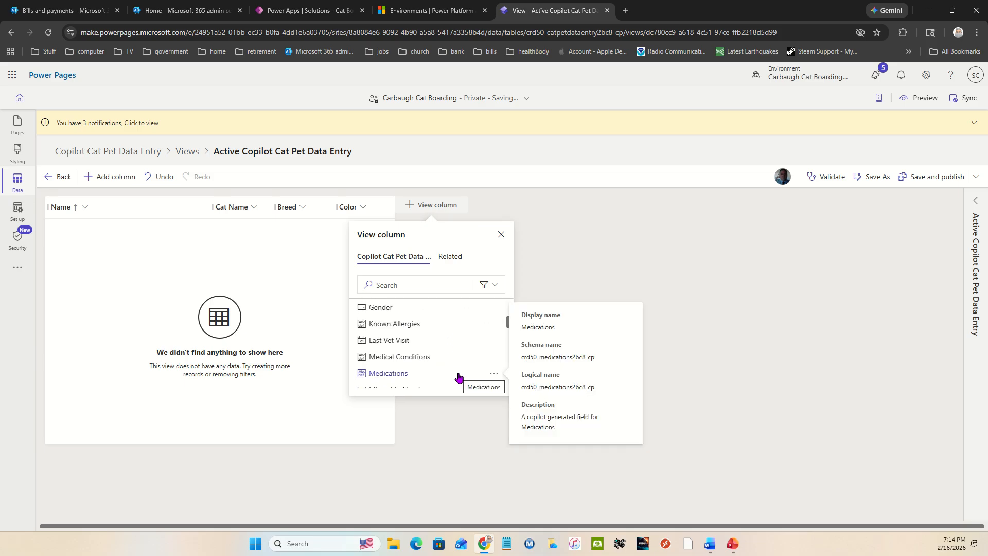
scroll(458, 377, "up", 2)
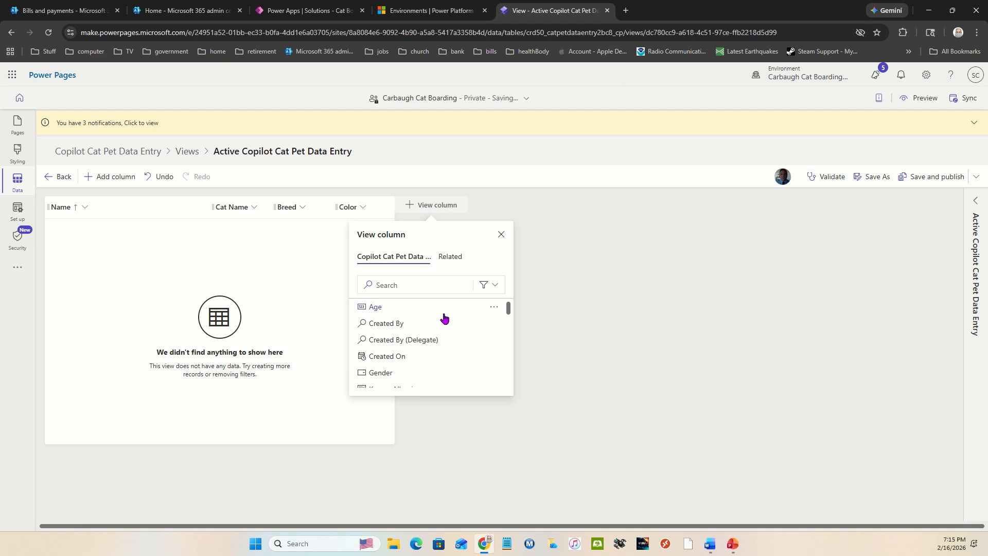
mouse_move(442, 311)
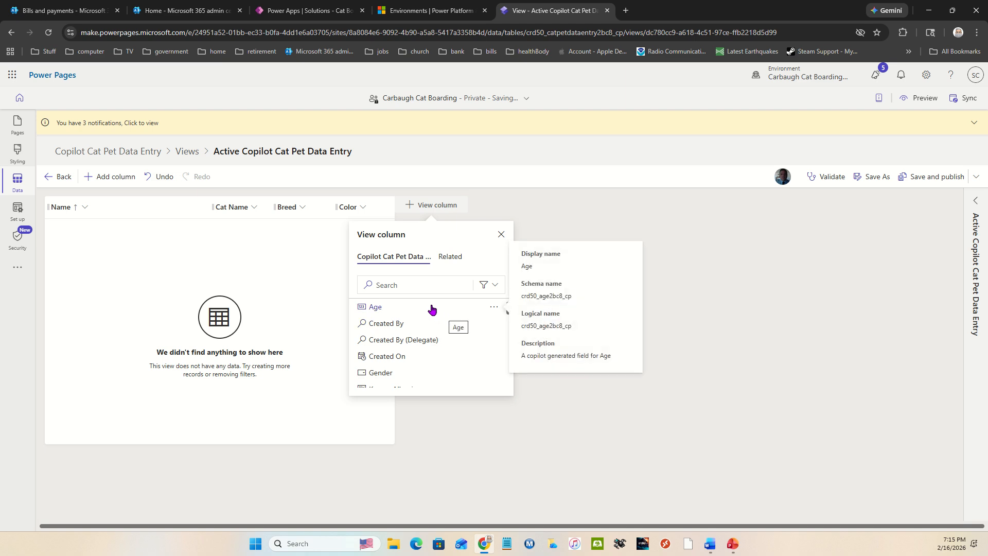